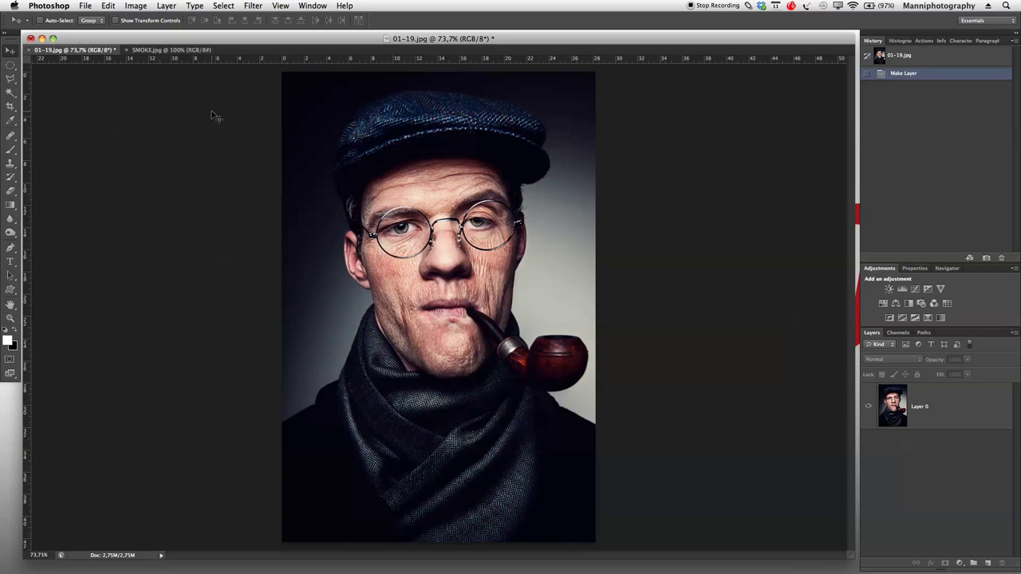
- View the SMOKE.jpg image, return to the 01-19.jpg portrait, and show it centred in full-screen mode
click(186, 51)
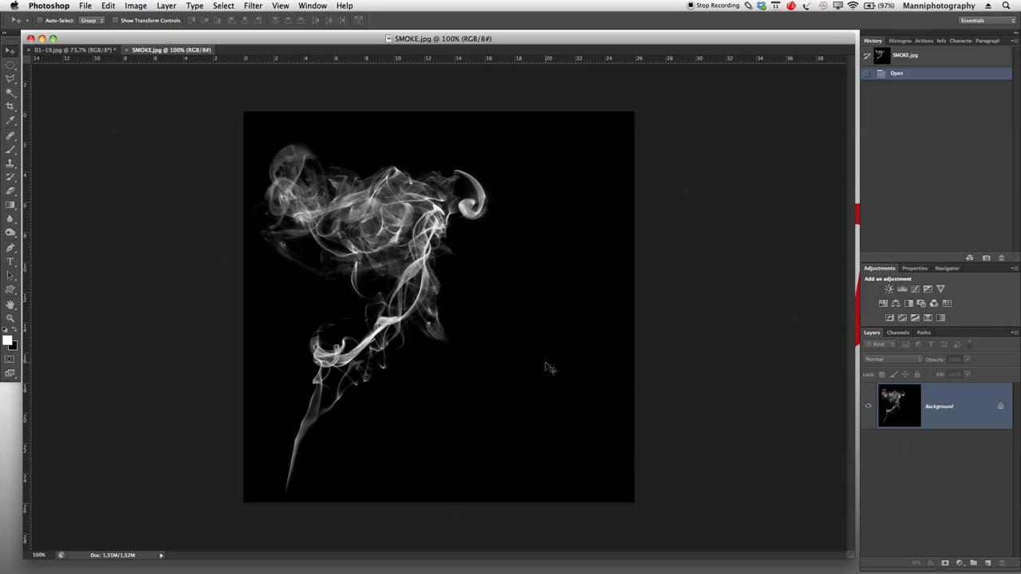
click(76, 50)
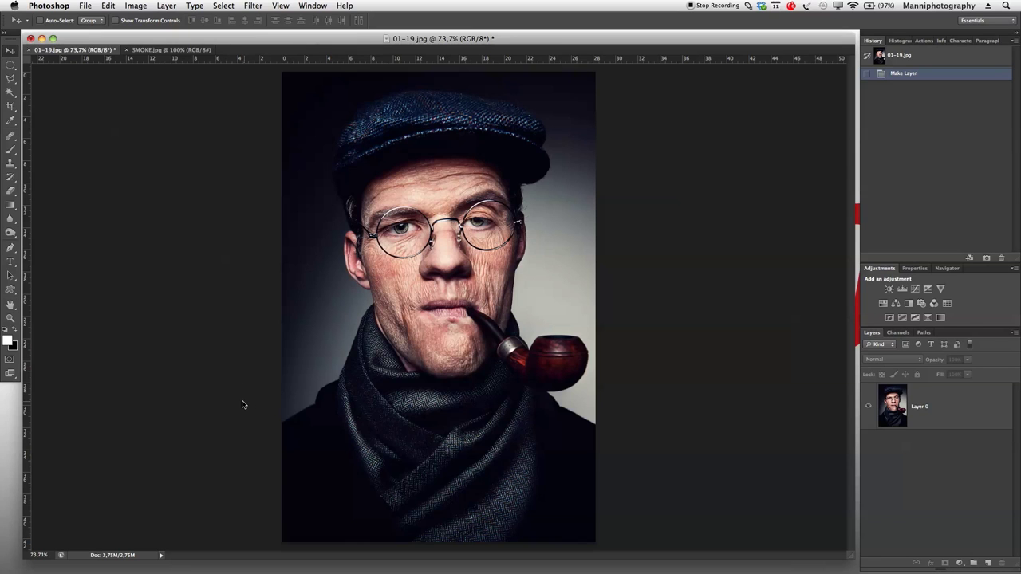
key(f)
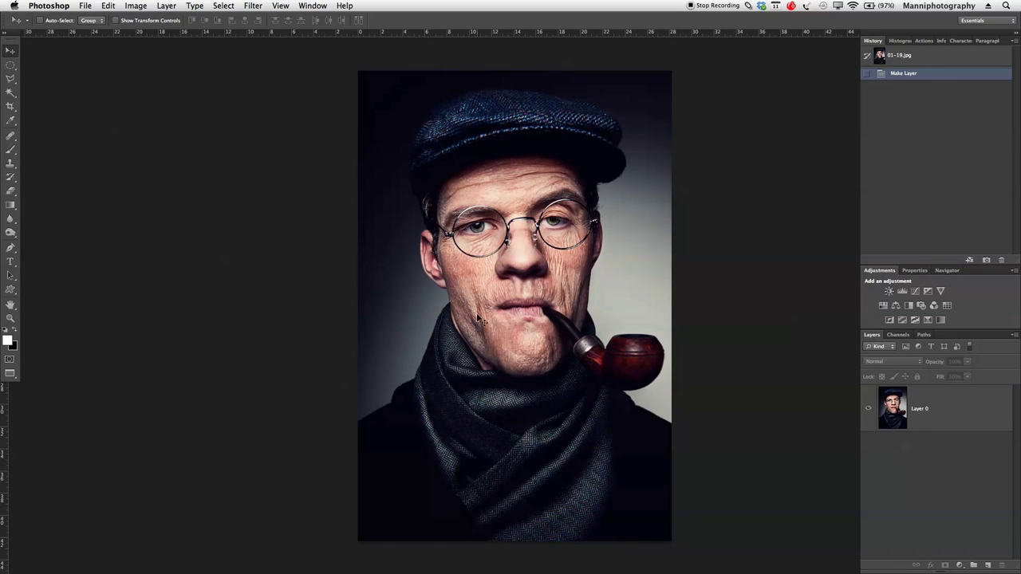
drag(513, 325, 469, 323)
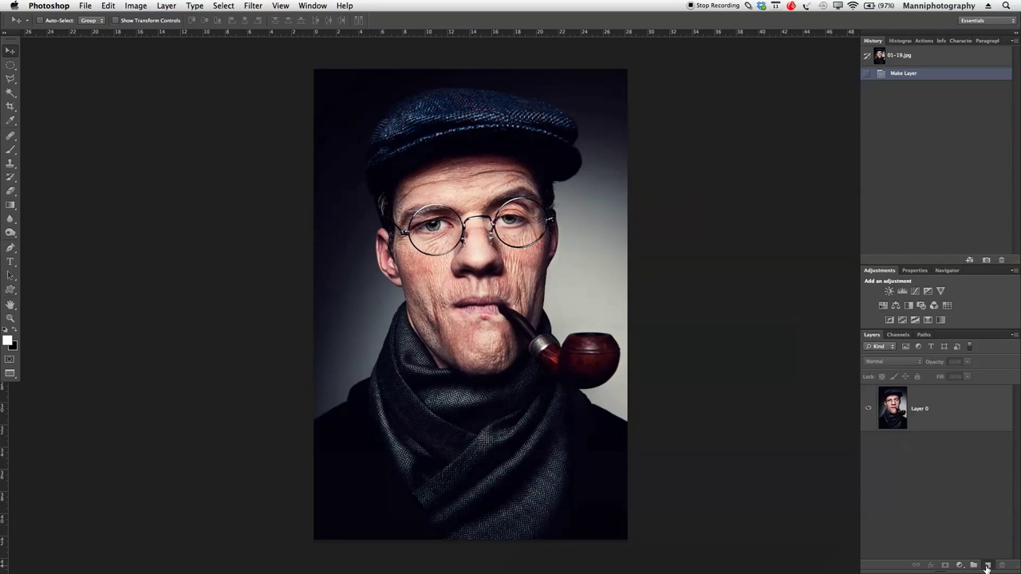
- Create a new layer above the portrait and name it Smoke Brush
click(987, 564)
double_click(921, 410)
text(sh)
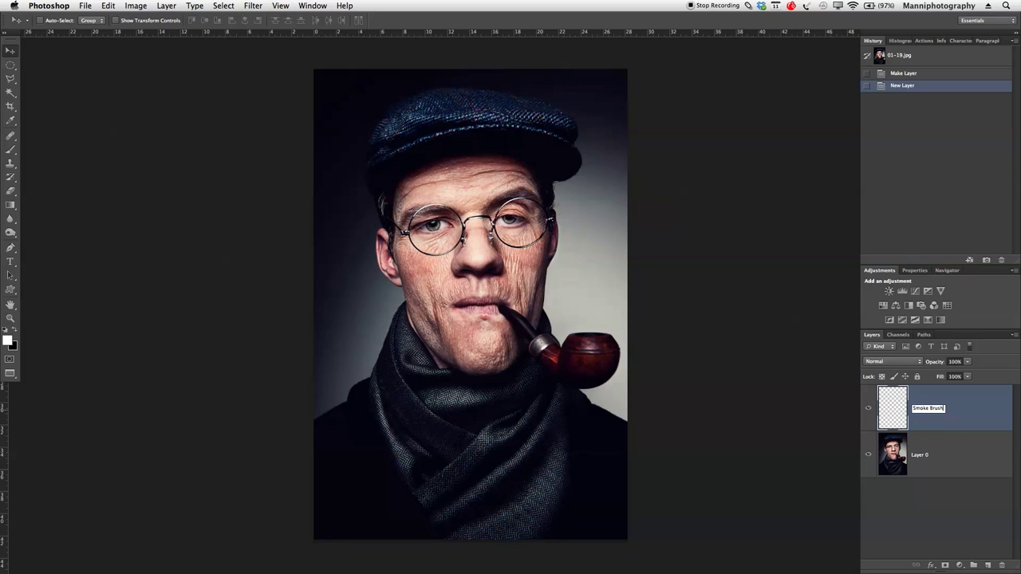
key(Return)
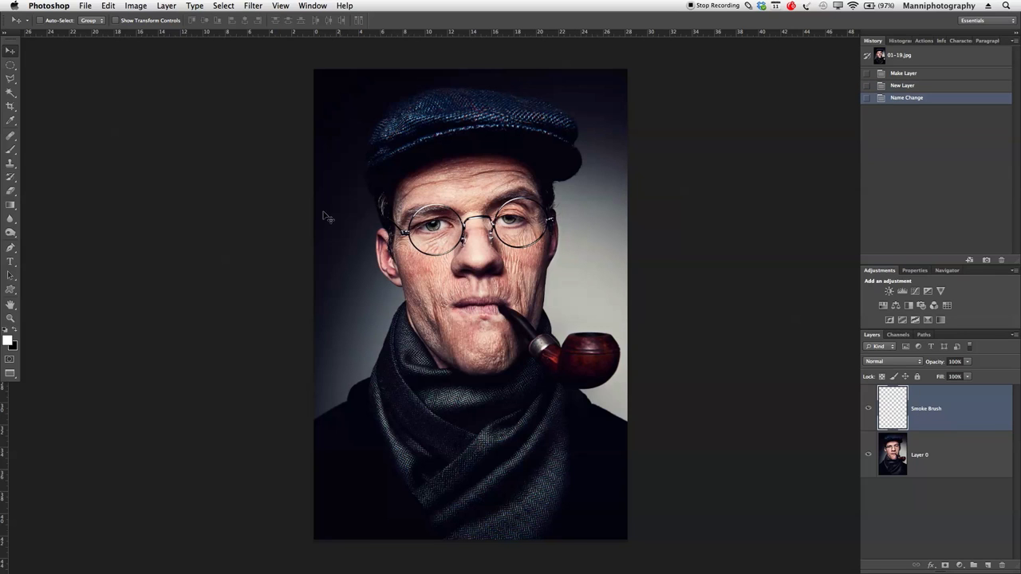
- Choose the 764 px smoke brush preset for the Brush tool
key(b)
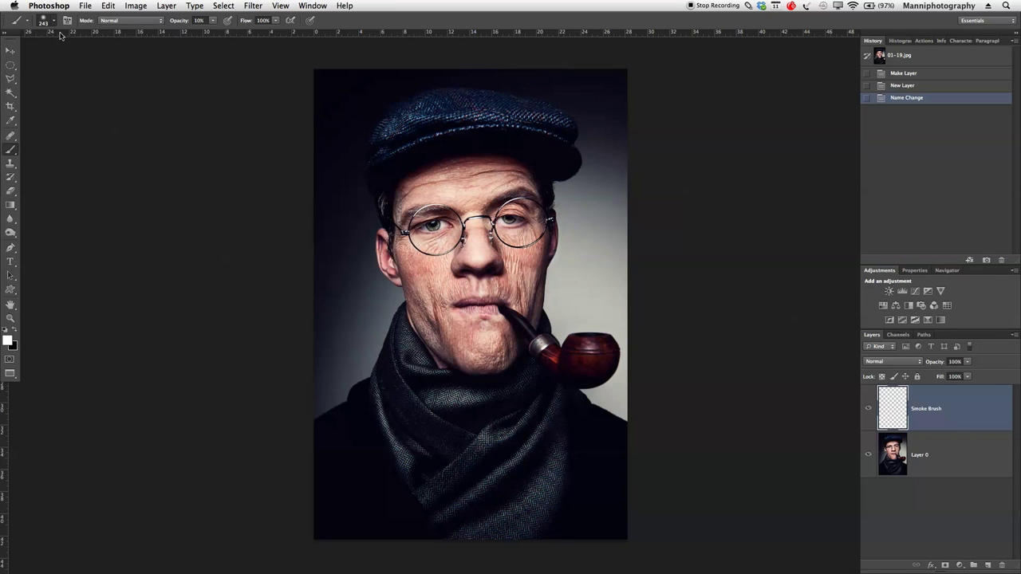
click(54, 21)
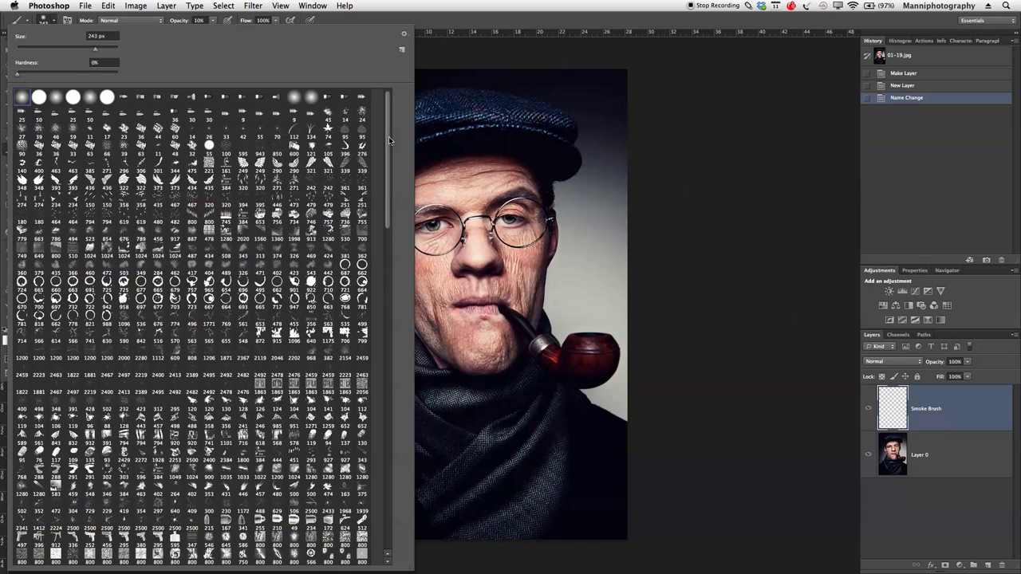
mouse_move(387, 134)
mouse_down()
mouse_move(398, 233)
mouse_move(383, 243)
mouse_move(396, 268)
mouse_move(397, 337)
mouse_move(374, 469)
mouse_up()
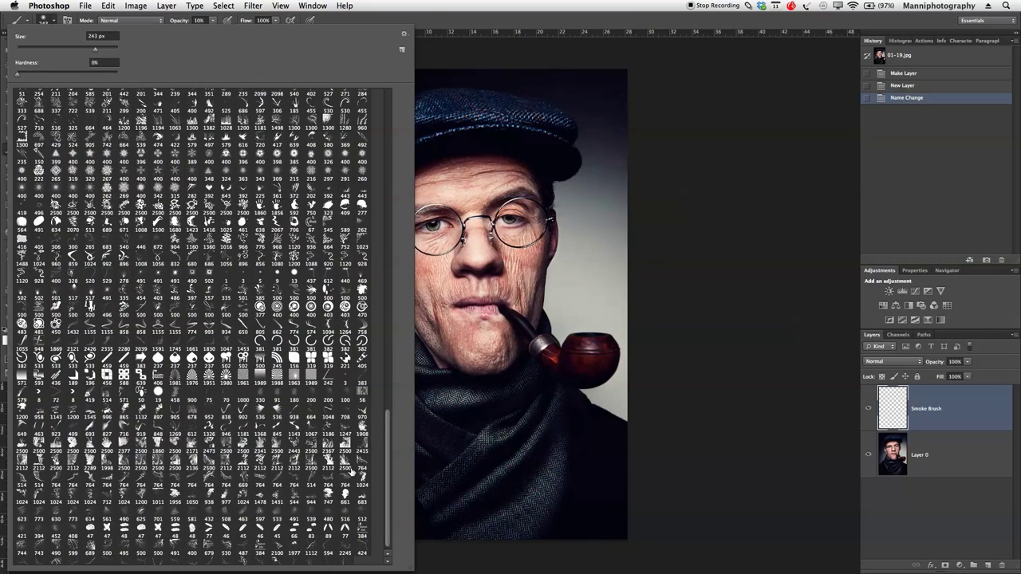
click(59, 482)
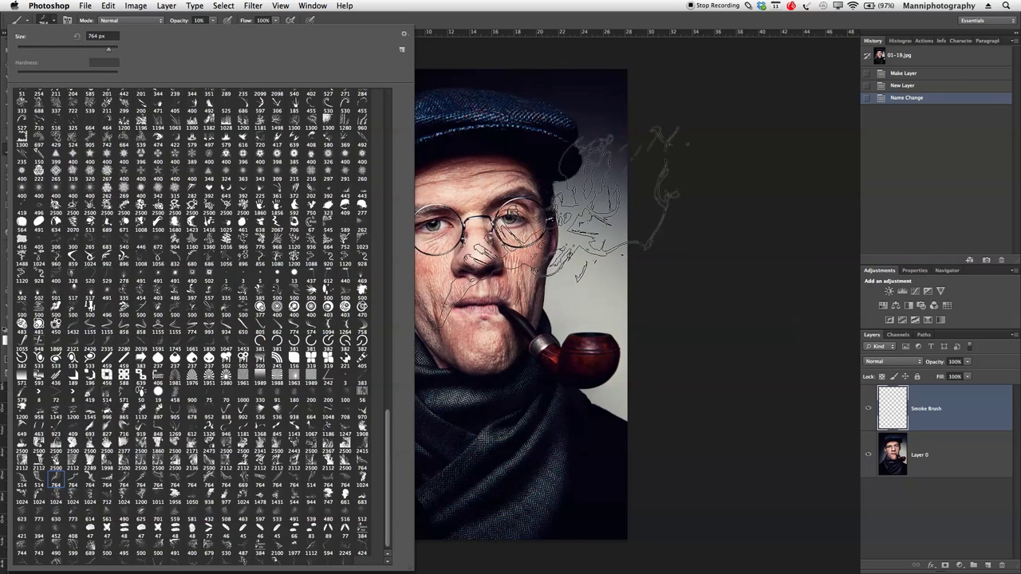
- Replace a faint trial smoke stamp with a white one painted across the face at 97% brush opacity
click(570, 223)
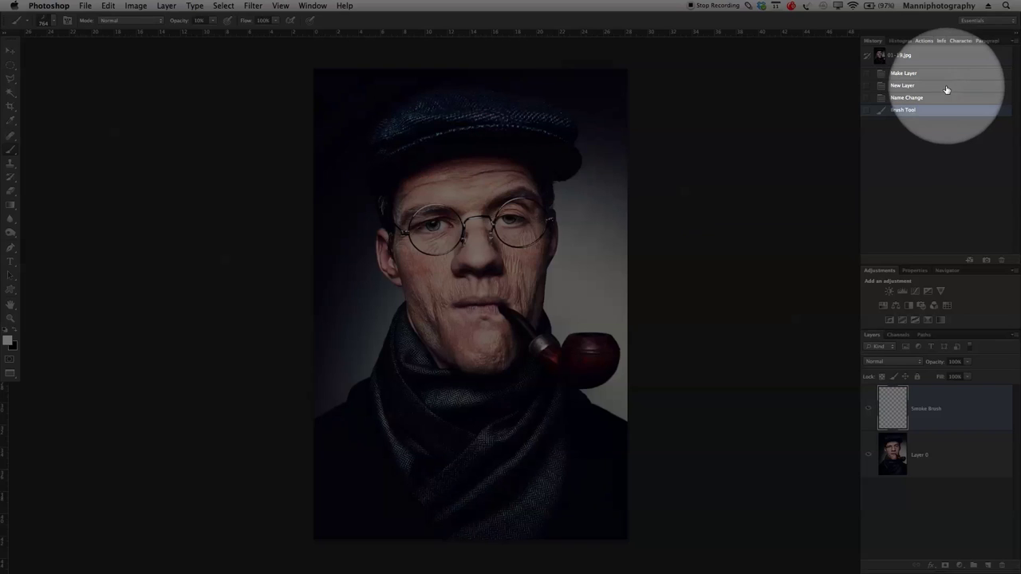
click(906, 97)
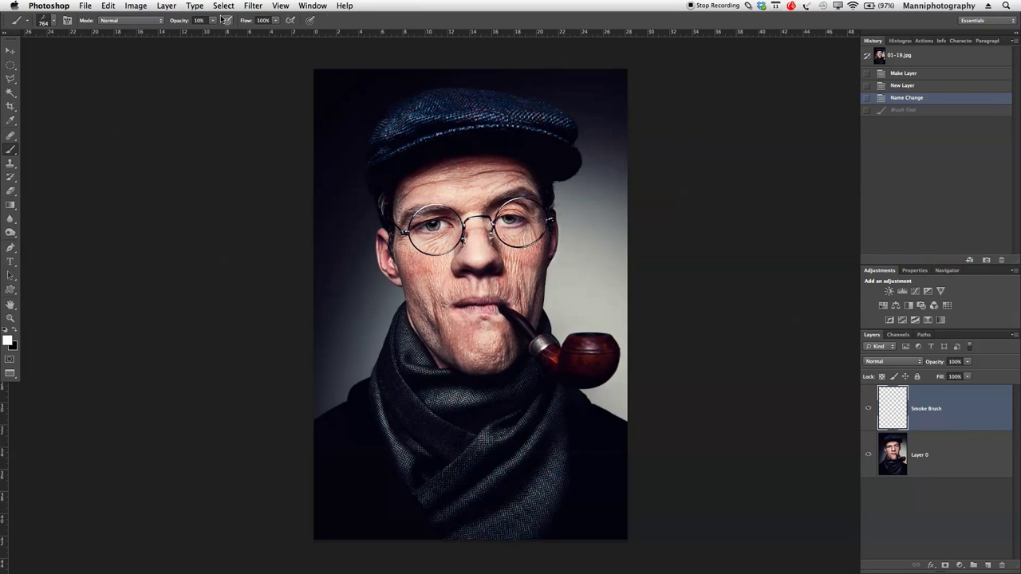
drag(183, 23, 336, 20)
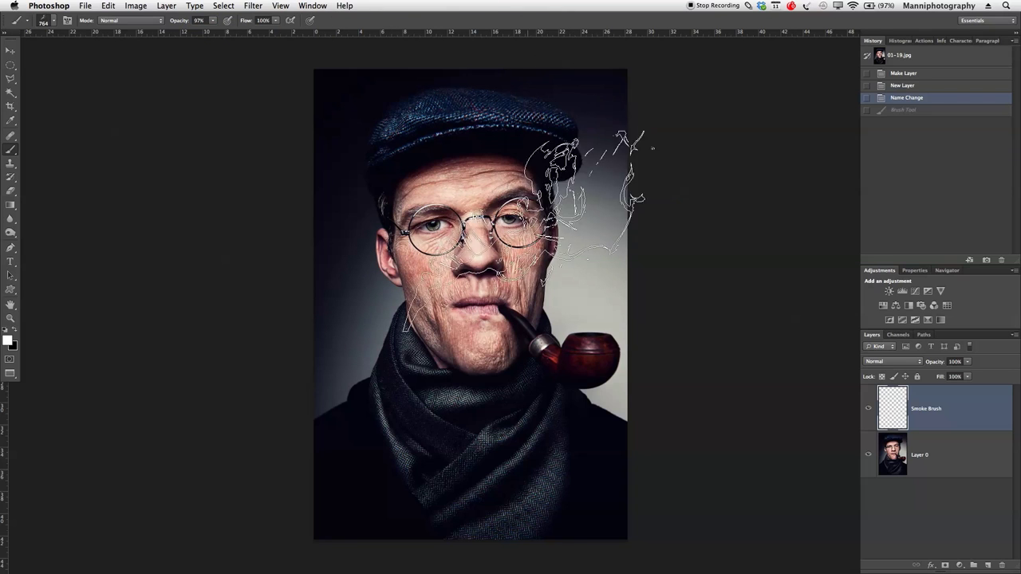
click(474, 241)
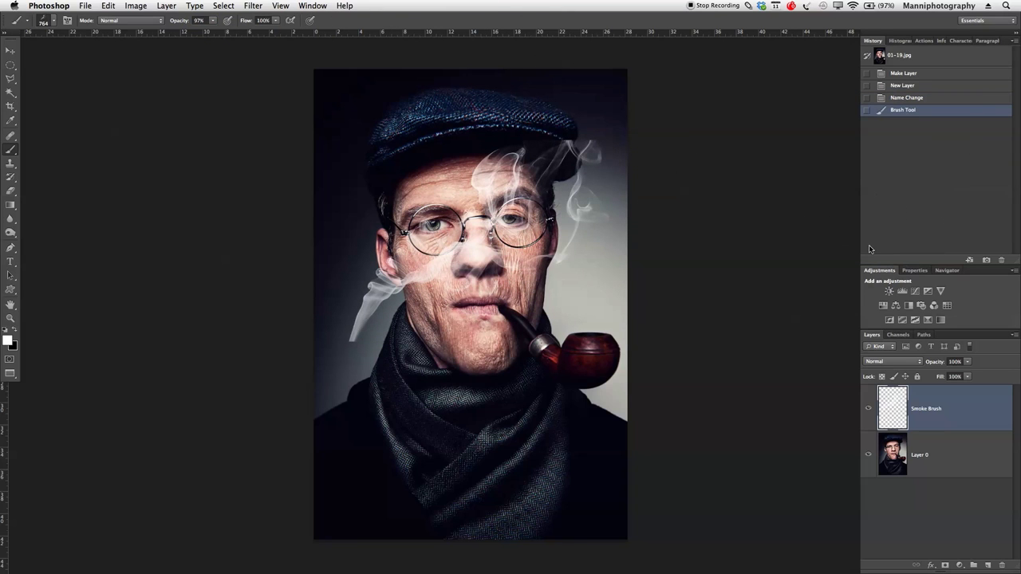
- Move the painted smoke down over the mouth and scarf, close to the pipe
key(v)
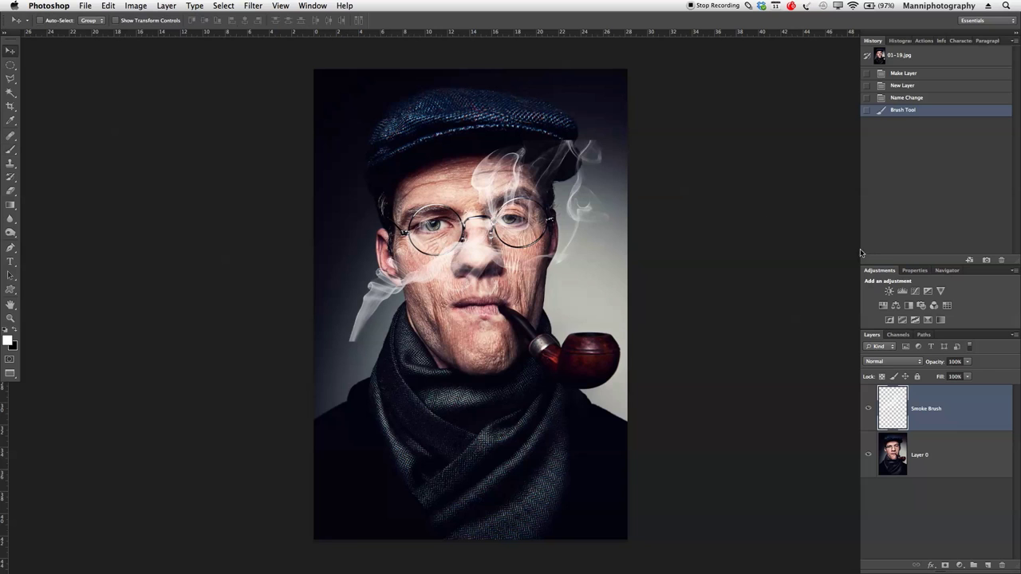
mouse_move(540, 222)
mouse_down()
mouse_move(569, 250)
mouse_move(568, 213)
mouse_move(523, 170)
mouse_move(479, 201)
mouse_move(564, 218)
mouse_move(559, 160)
mouse_move(512, 139)
mouse_move(486, 159)
mouse_move(499, 131)
mouse_move(512, 193)
mouse_move(479, 196)
mouse_move(497, 237)
mouse_move(484, 246)
mouse_move(497, 265)
mouse_move(524, 255)
mouse_up()
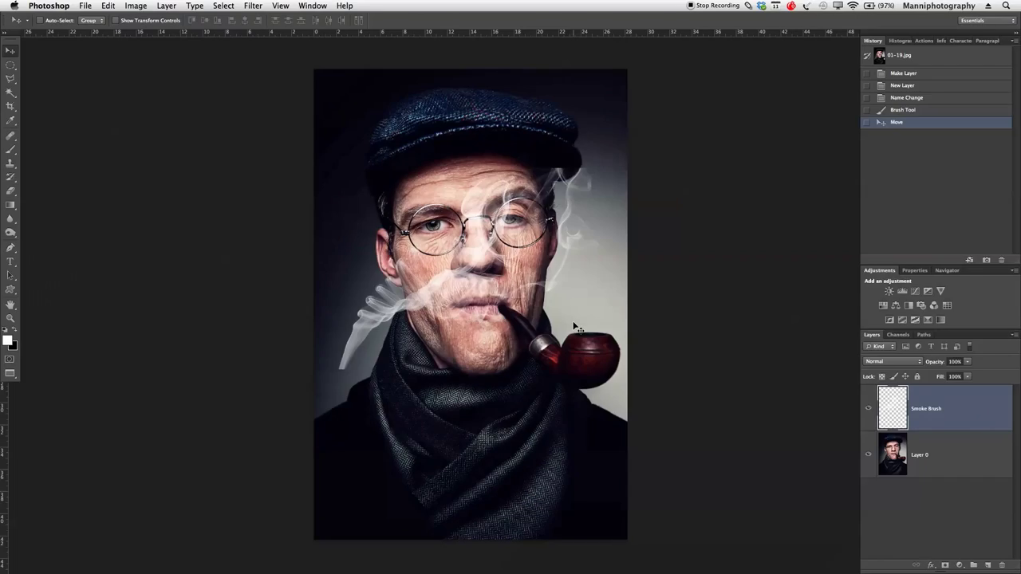
drag(536, 292, 571, 314)
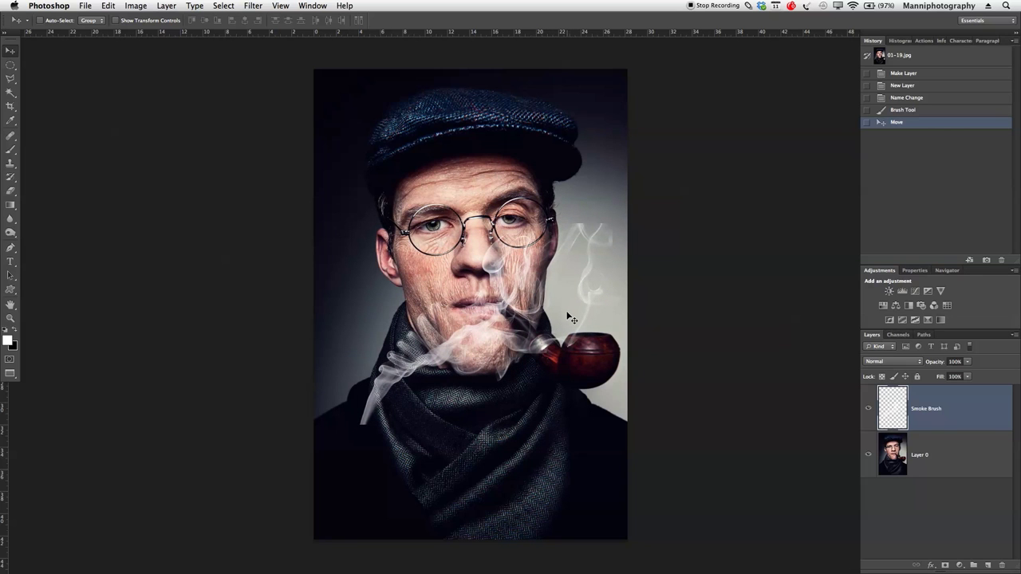
key(super+t)
drag(662, 197, 464, 152)
drag(504, 297, 630, 168)
drag(748, 155, 743, 150)
drag(628, 215, 614, 232)
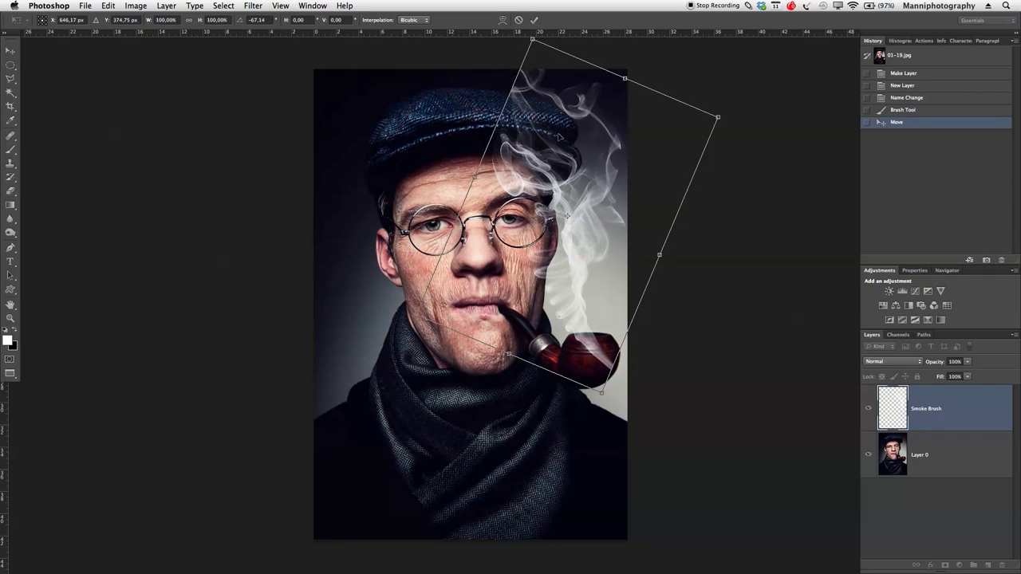
mouse_move(554, 190)
mouse_down()
mouse_move(563, 180)
mouse_move(573, 188)
mouse_up()
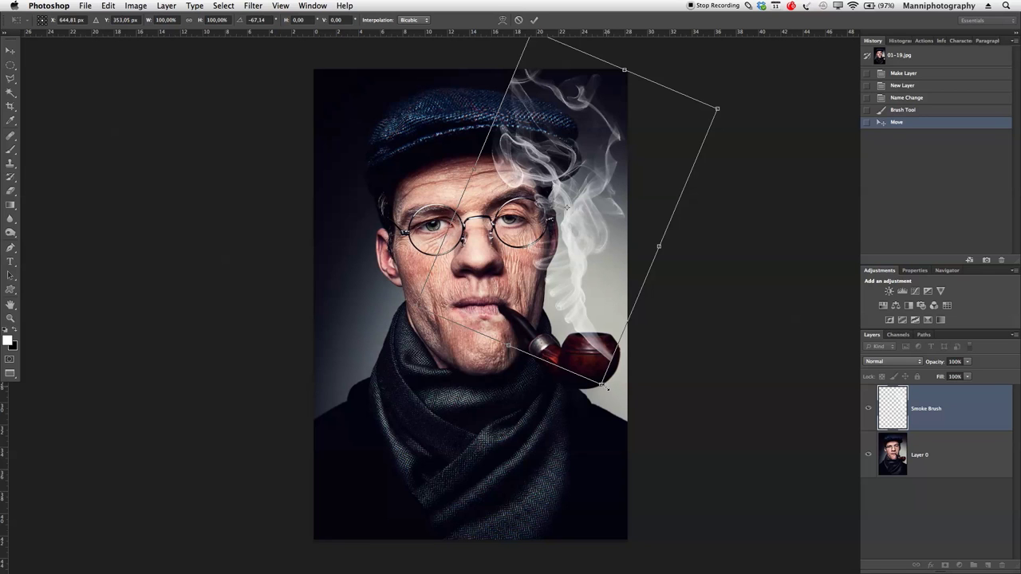
drag(602, 386, 582, 358)
key(Return)
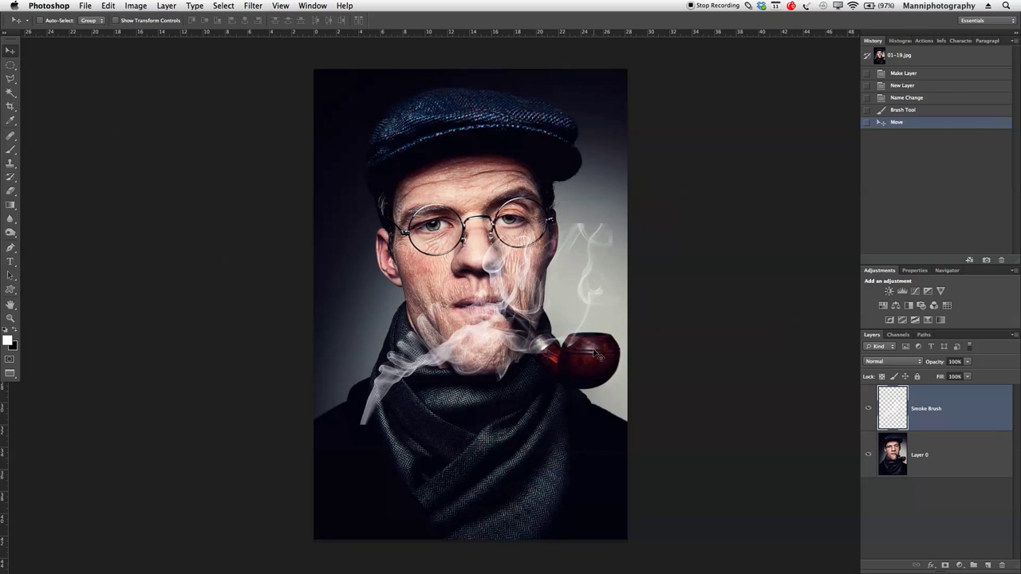
- Free-transform the smoke, rotating it to about -67° and positioning it so it rises from the pipe bowl
key(super+t)
drag(658, 243, 576, 141)
drag(503, 329, 616, 211)
drag(777, 119, 732, 100)
drag(670, 204, 661, 202)
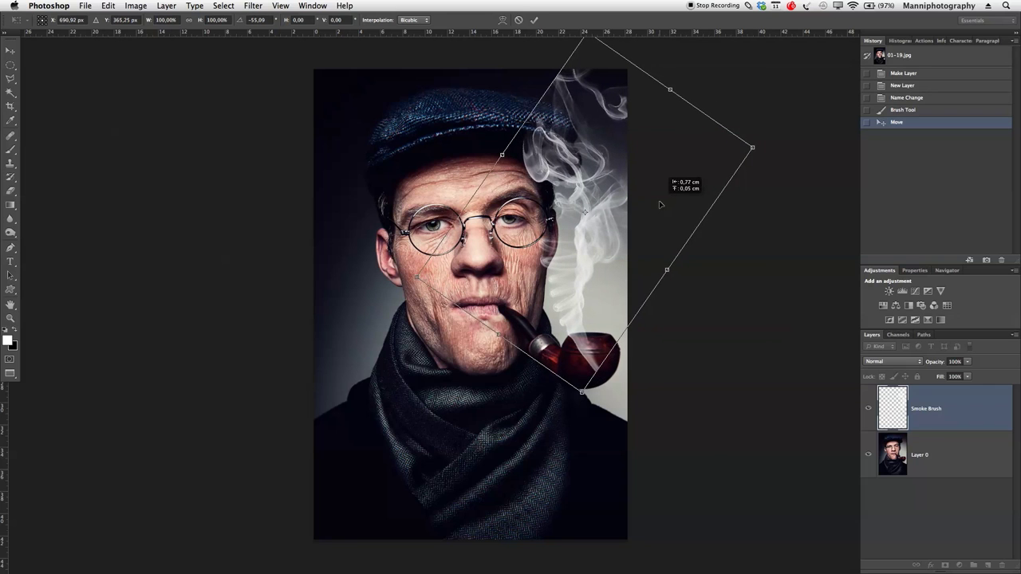
drag(743, 209, 688, 283)
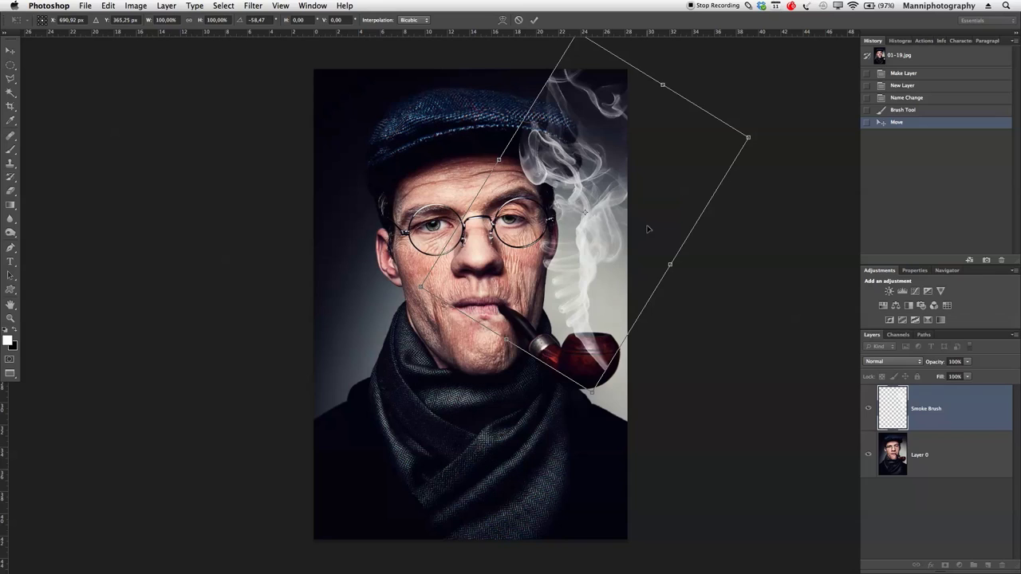
drag(649, 230, 650, 220)
drag(736, 217, 737, 203)
drag(678, 218, 649, 242)
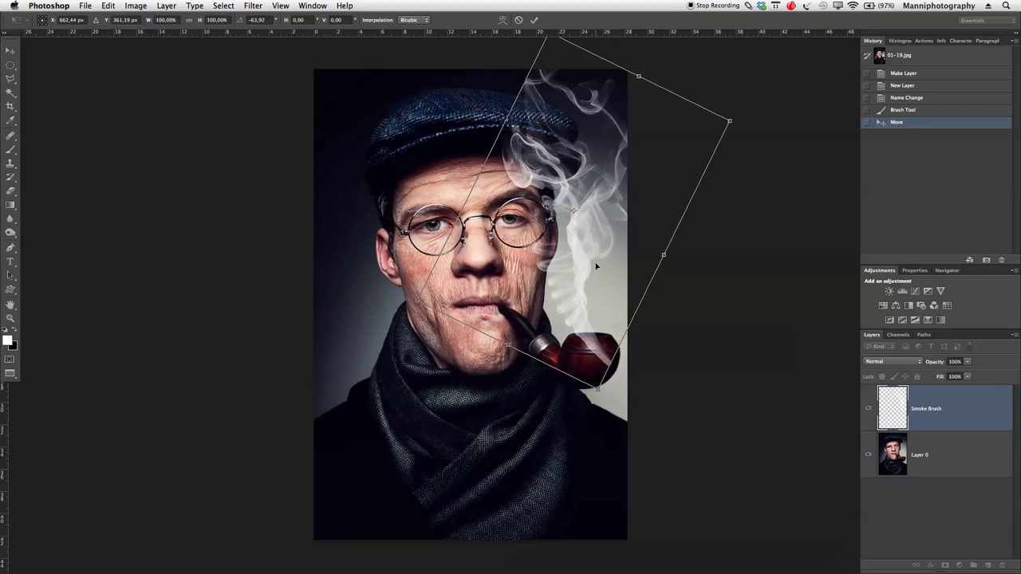
drag(596, 265, 592, 265)
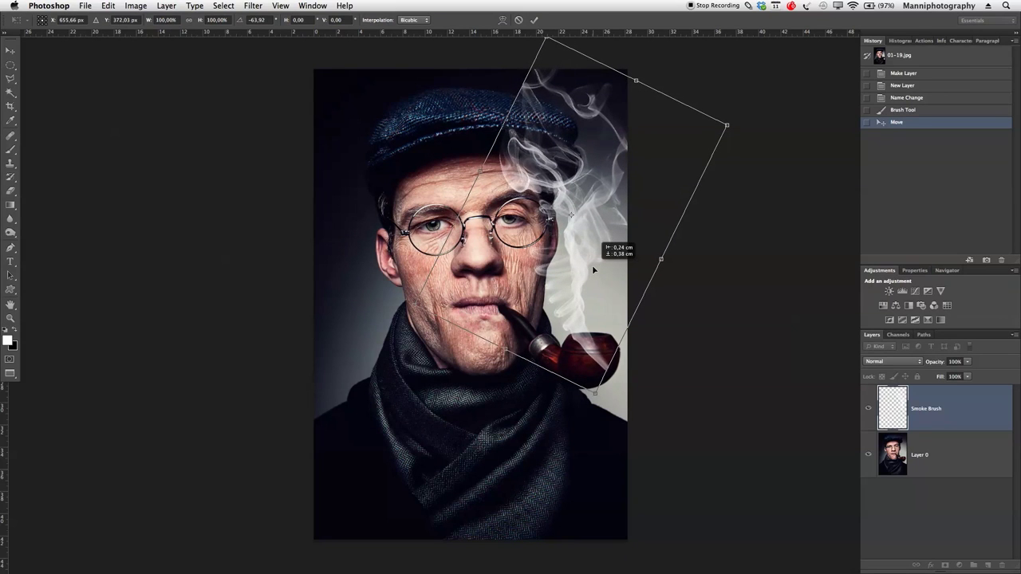
drag(691, 255, 645, 254)
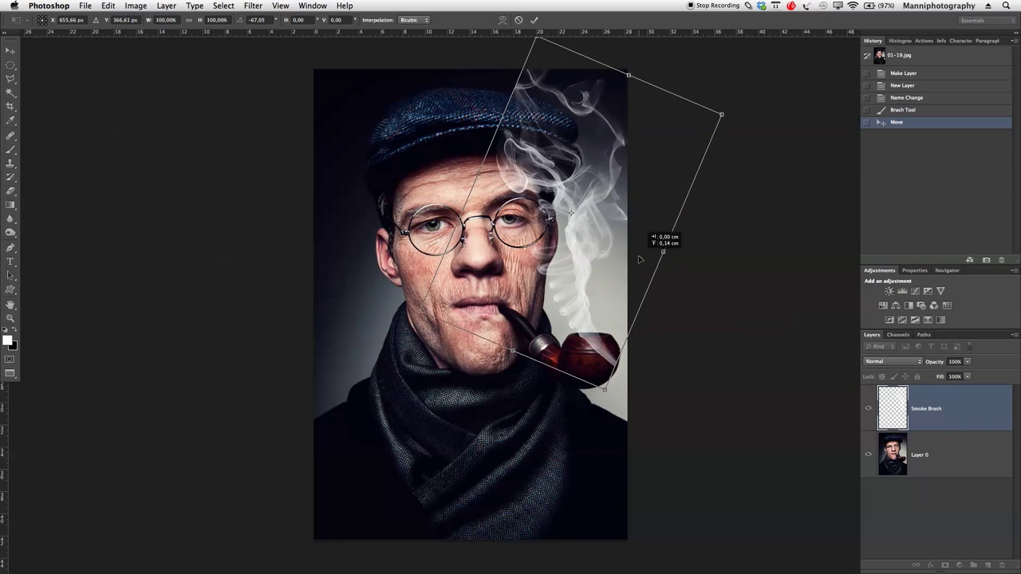
click(533, 20)
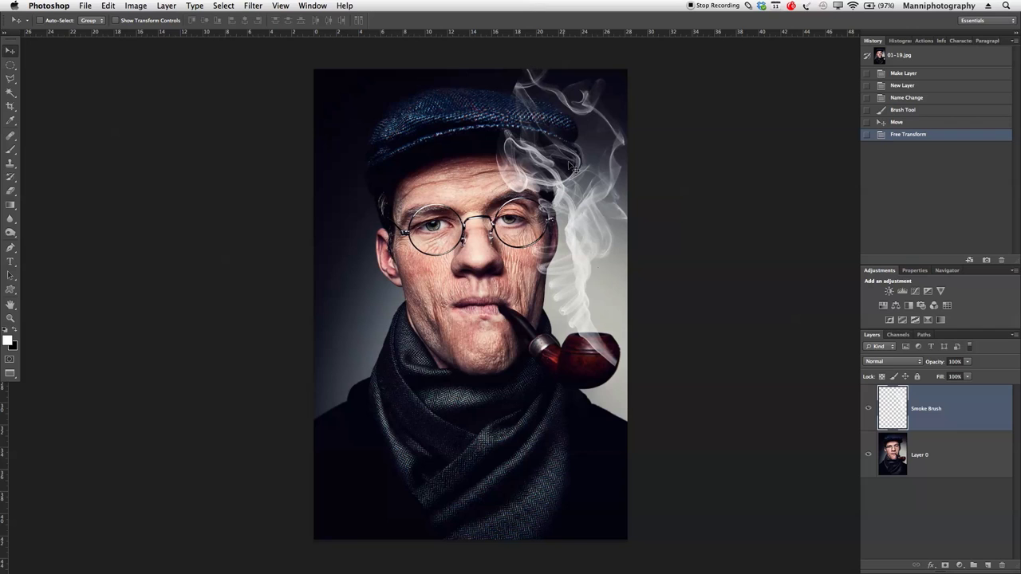
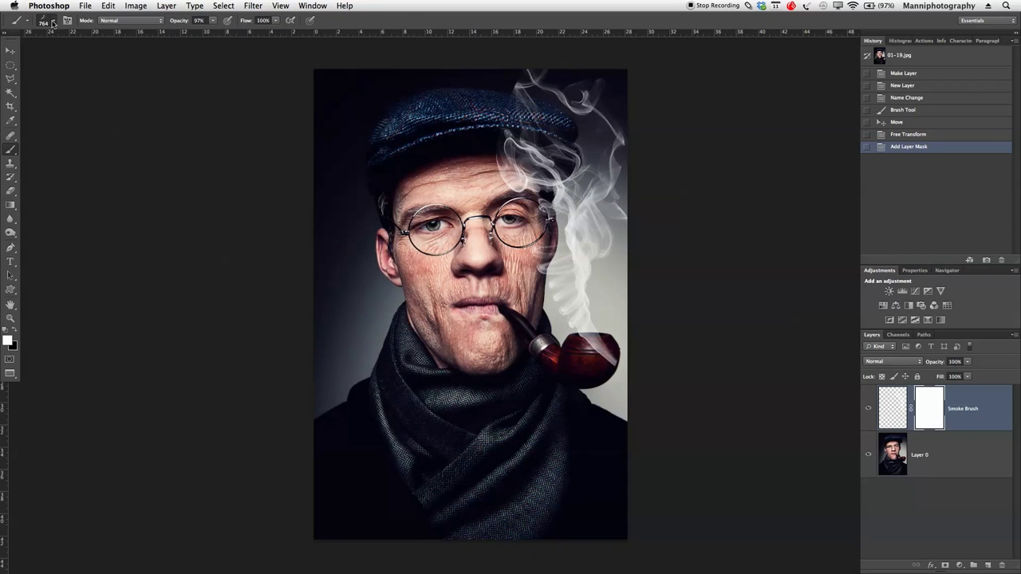
- Choose the soft round brush preset with 0% hardness and revert the stray stroke made on the Smoke Brush layer's mask
click(52, 22)
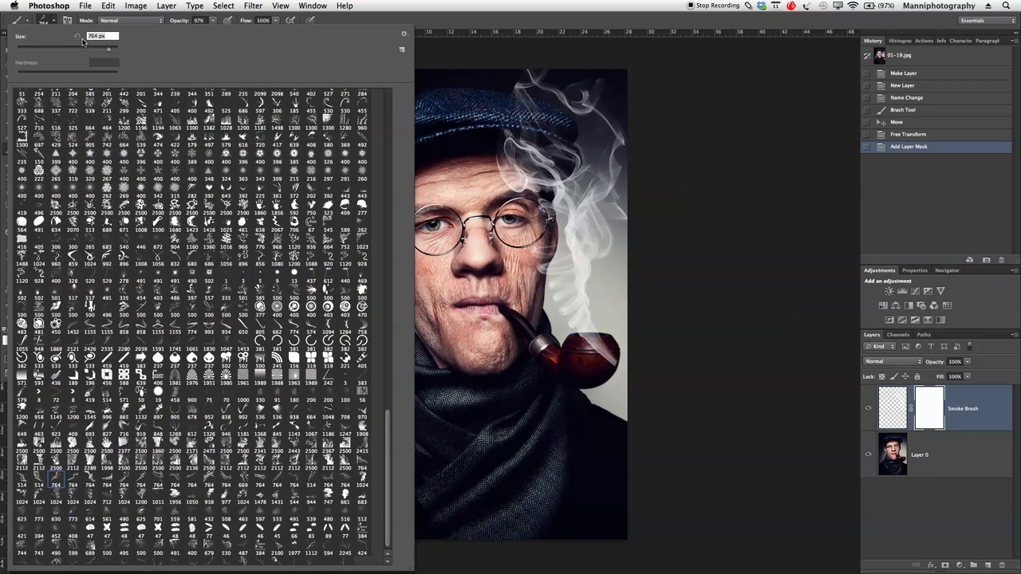
click(387, 96)
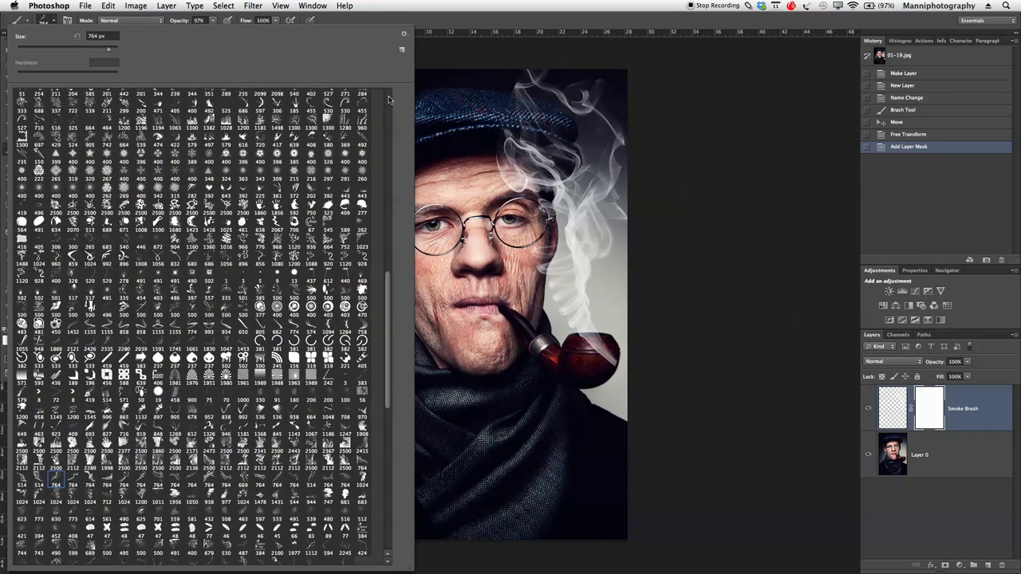
click(389, 99)
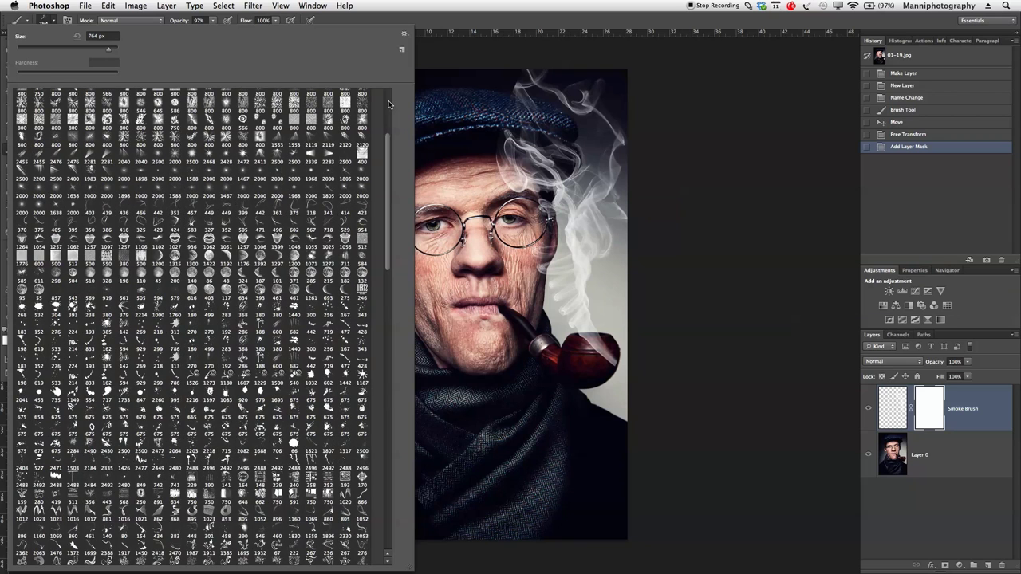
click(389, 104)
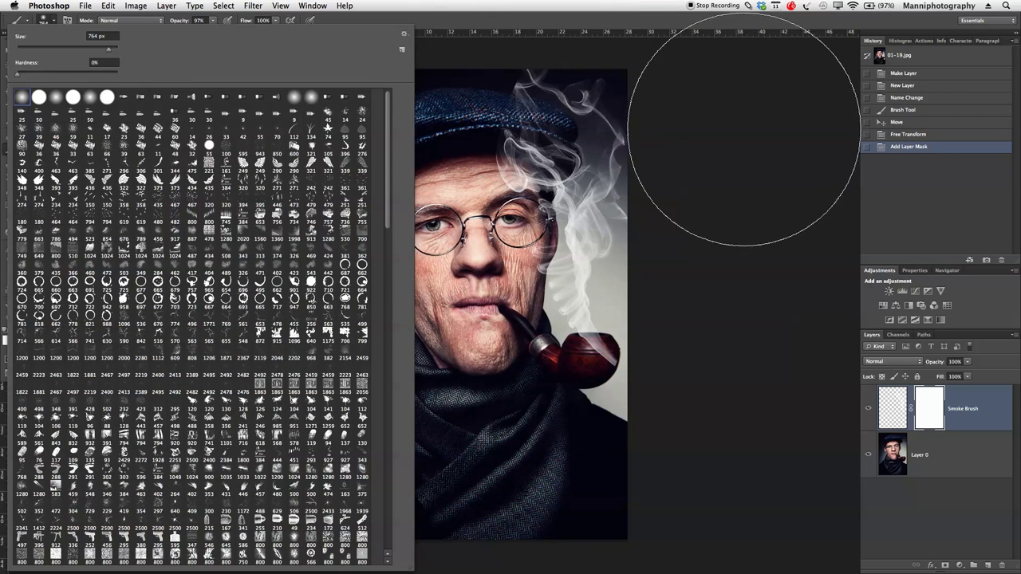
click(752, 127)
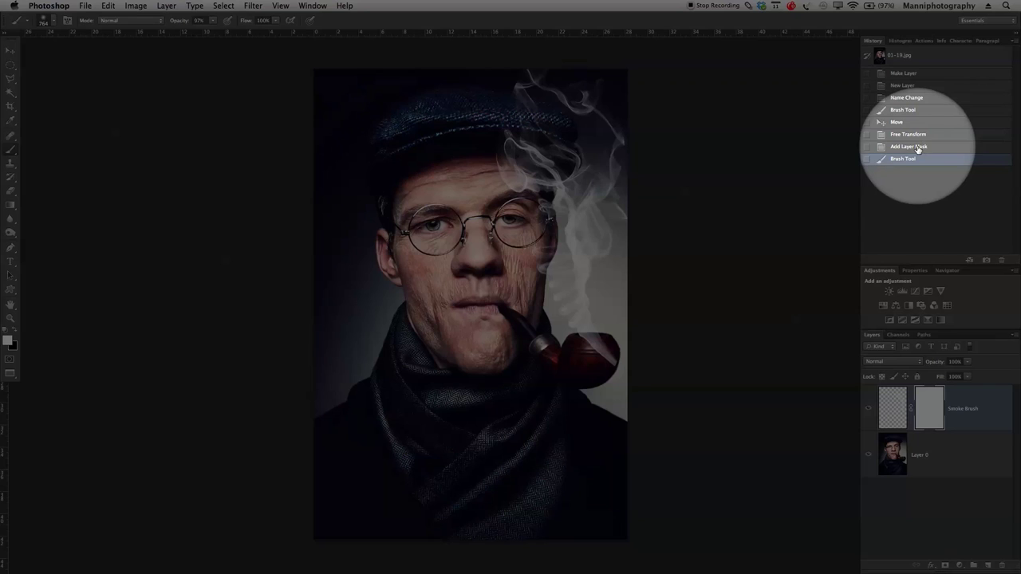
click(919, 147)
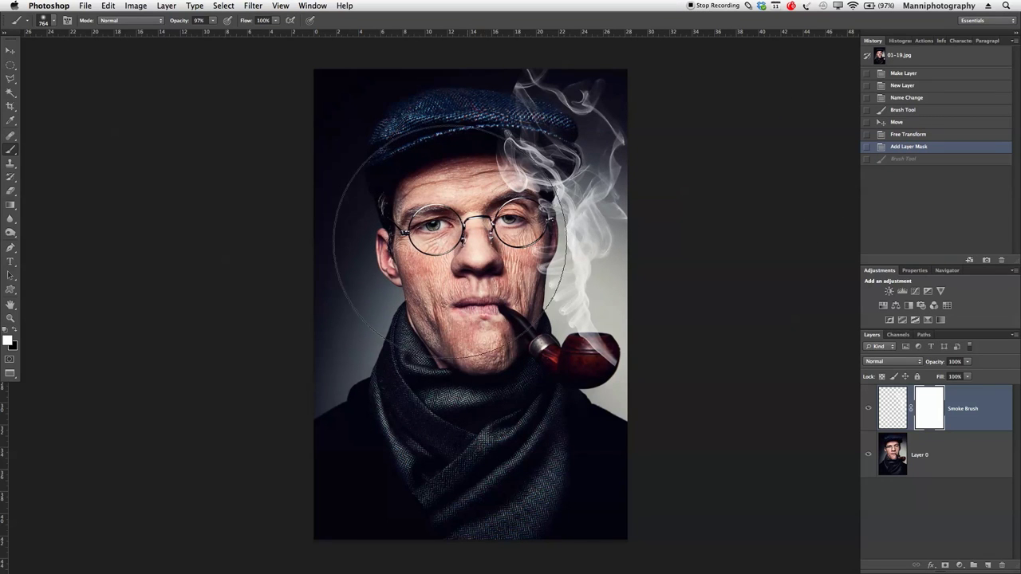
- Set the brush to 219 px and 29% opacity with black as the foreground colour
drag(484, 232, 482, 247)
mouse_move(459, 96)
mouse_down()
mouse_move(467, 354)
mouse_move(483, 315)
mouse_move(486, 342)
mouse_move(511, 140)
mouse_move(512, 165)
mouse_move(512, 156)
mouse_up()
mouse_move(476, 288)
mouse_down()
mouse_move(305, 294)
mouse_move(382, 286)
mouse_move(330, 304)
mouse_move(380, 295)
mouse_move(409, 319)
mouse_move(409, 231)
mouse_move(351, 239)
mouse_move(377, 230)
mouse_up()
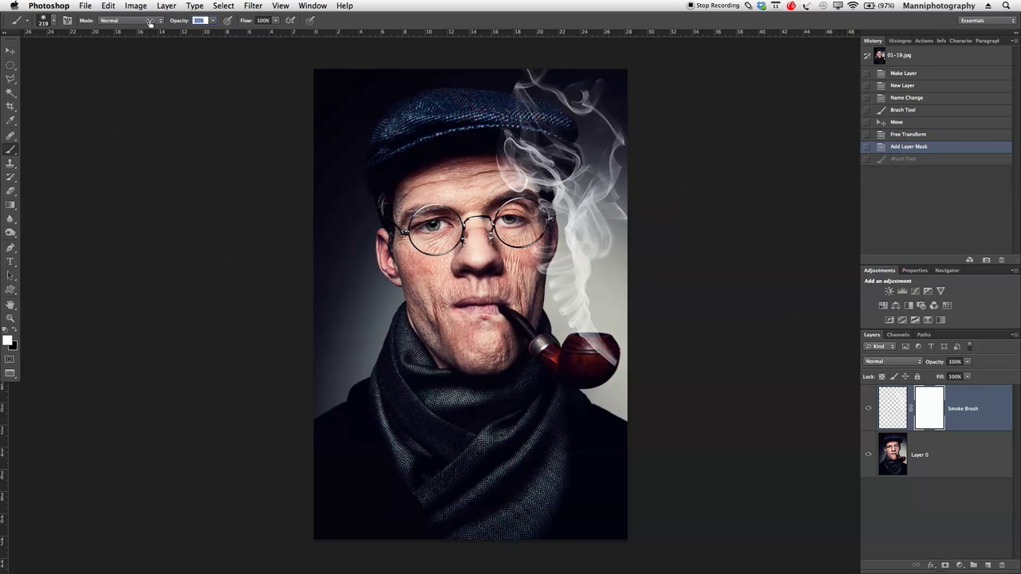
click(14, 331)
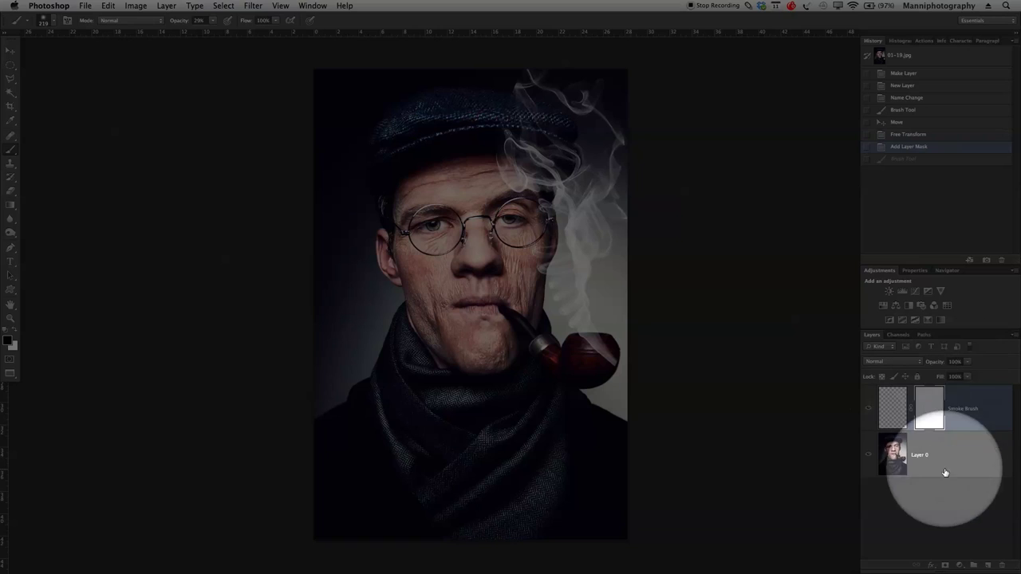
- Paint black at 29% opacity on the Smoke Brush layer's mask to fade the smoke's edge above the cap
click(930, 408)
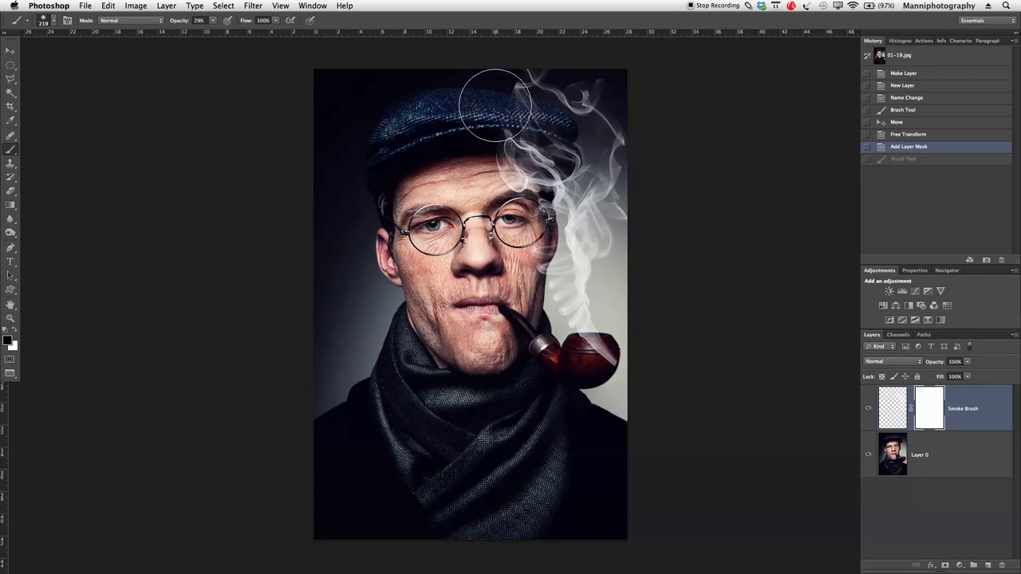
click(484, 86)
click(485, 74)
click(486, 71)
click(485, 67)
click(486, 69)
click(485, 69)
click(495, 84)
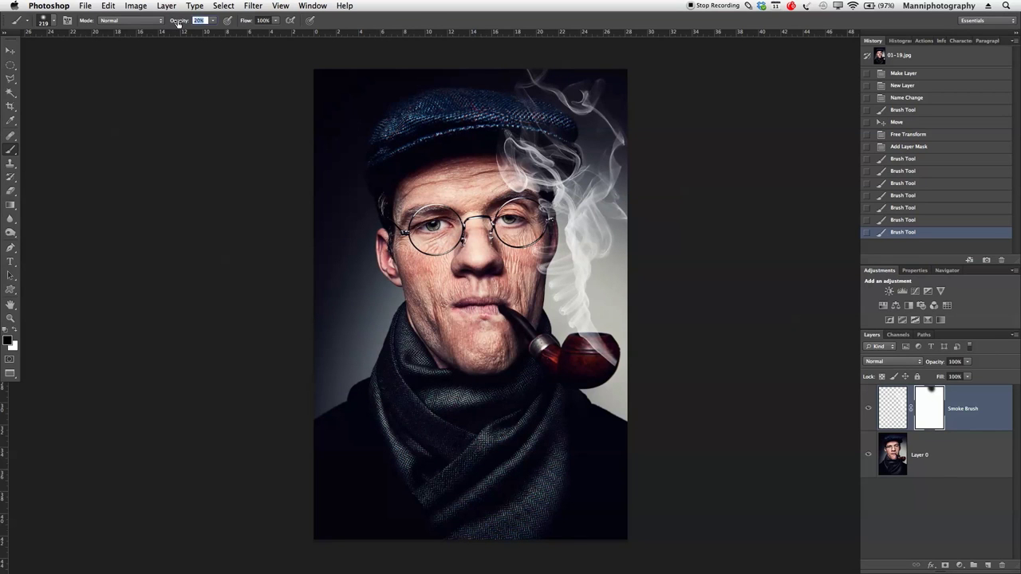
- Lower the brush opacity to 17% and paint the mask to gradually fade the smoke's outer edge over the cap
click(479, 94)
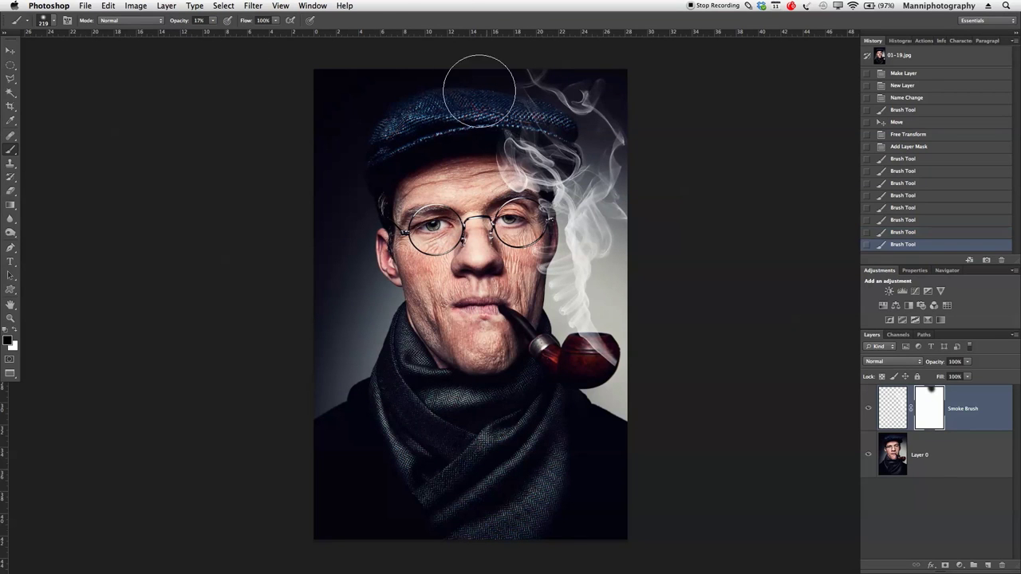
click(472, 79)
click(475, 64)
click(488, 57)
click(494, 53)
click(469, 55)
click(479, 72)
click(510, 96)
click(518, 102)
click(504, 53)
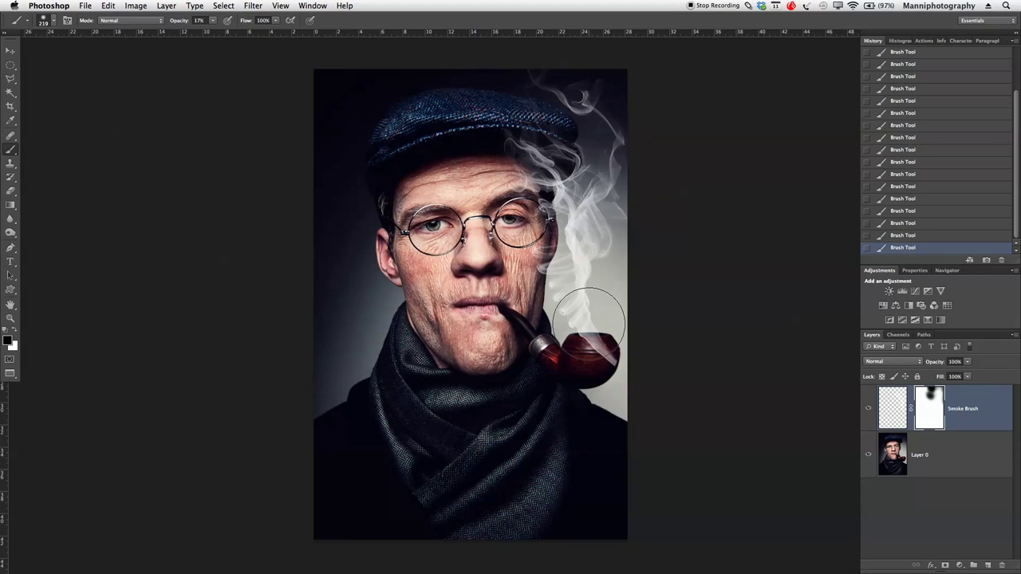
- Set the Smoke Brush layer's opacity to 85% and dab the mask along both sides of the smoke to thin its edges
click(574, 264)
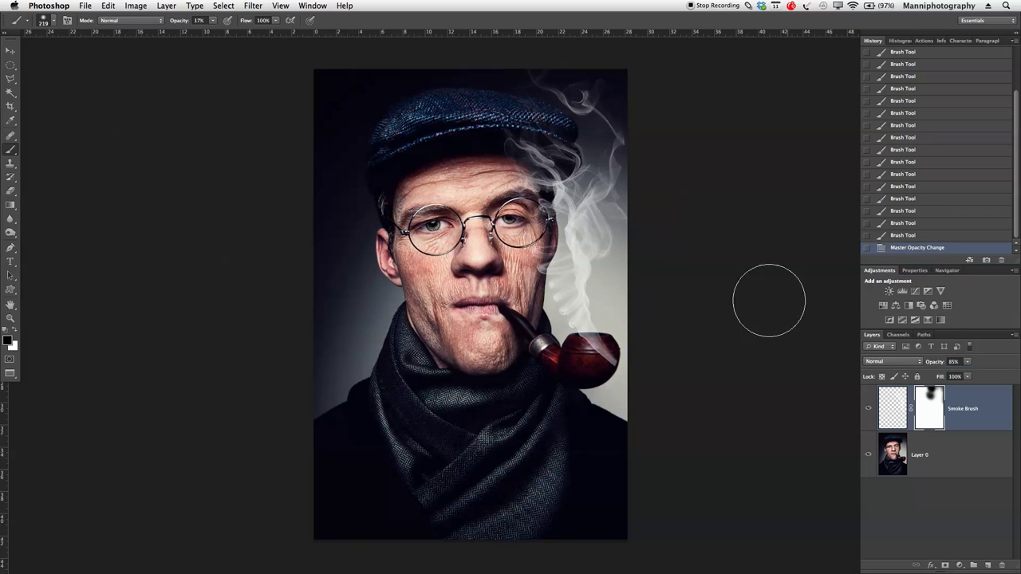
click(479, 198)
click(499, 160)
click(471, 200)
click(488, 148)
click(481, 141)
click(480, 187)
click(638, 204)
click(653, 226)
click(654, 243)
click(654, 263)
click(651, 271)
click(648, 281)
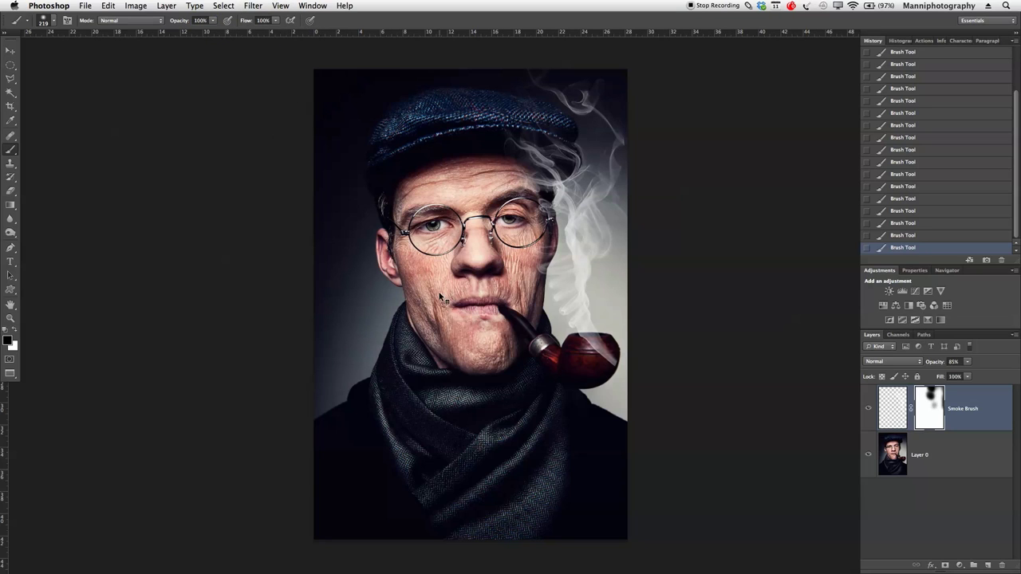
- Mask out the smoke overlapping the front of the pipe bowl with a small brush at 100% opacity
mouse_move(383, 312)
mouse_down()
mouse_move(403, 331)
mouse_move(401, 365)
mouse_up()
drag(560, 435, 561, 436)
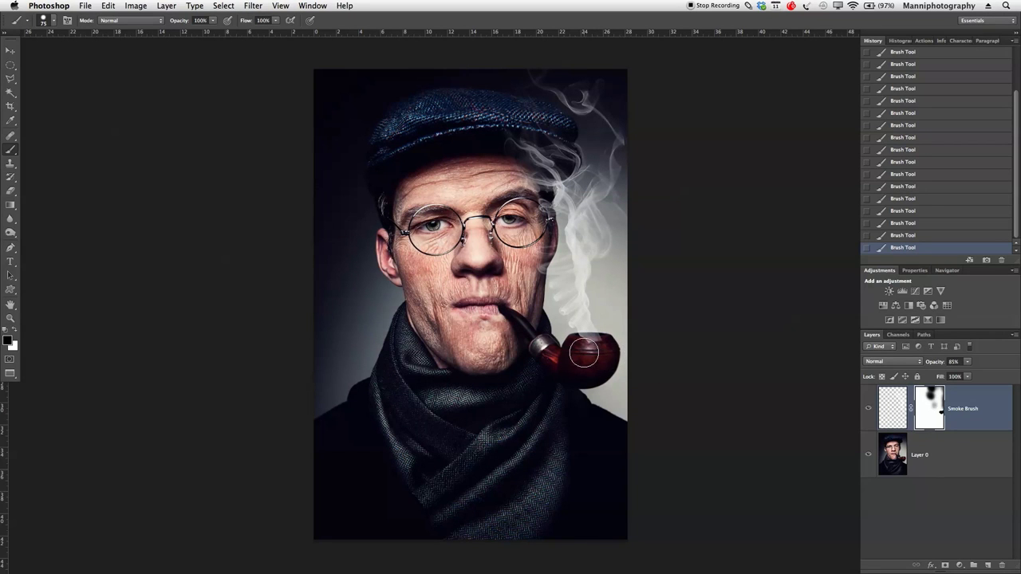
key(z)
drag(584, 353, 571, 375)
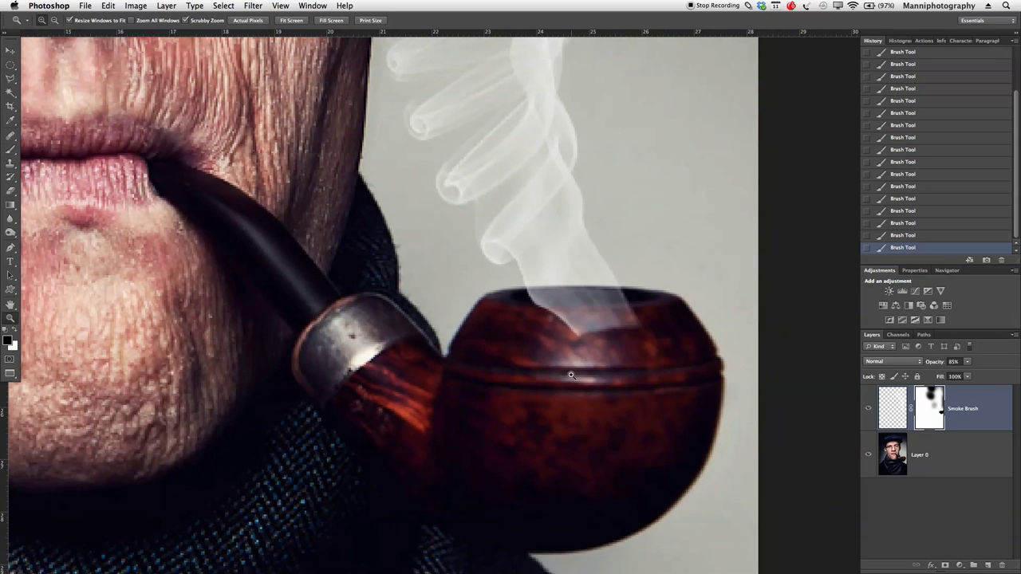
key(b)
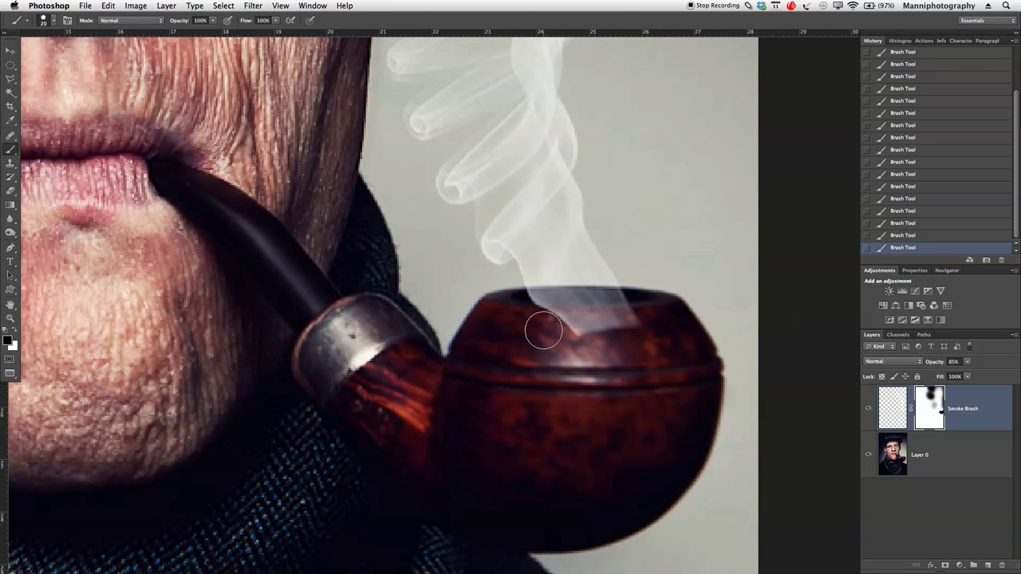
drag(531, 315, 645, 319)
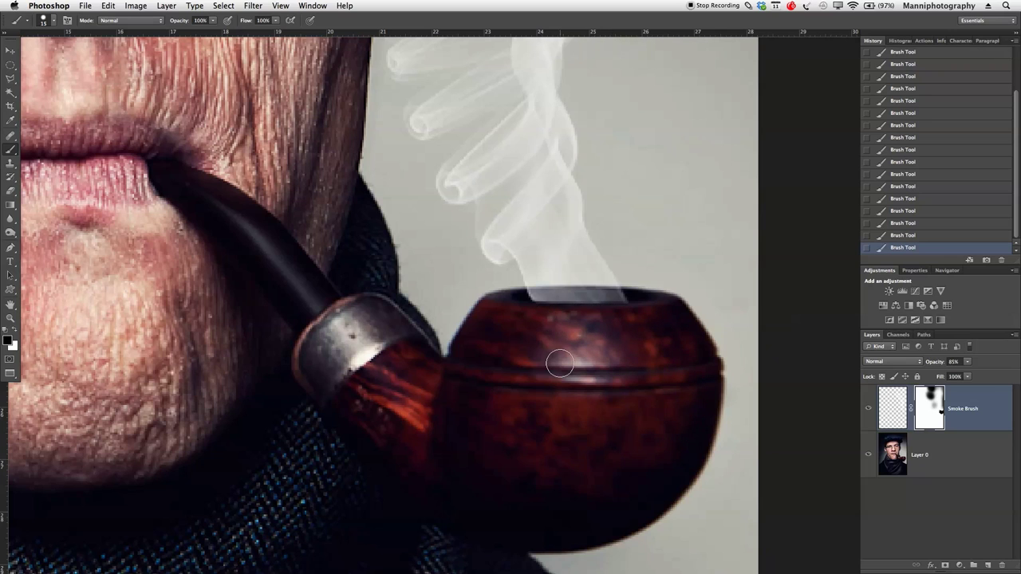
- Enlarge the brush to 115 px, lower its opacity to 10% and soften the smoke's base at the bowl opening
mouse_move(303, 400)
mouse_down()
mouse_move(335, 335)
mouse_move(372, 146)
mouse_move(372, 209)
mouse_up()
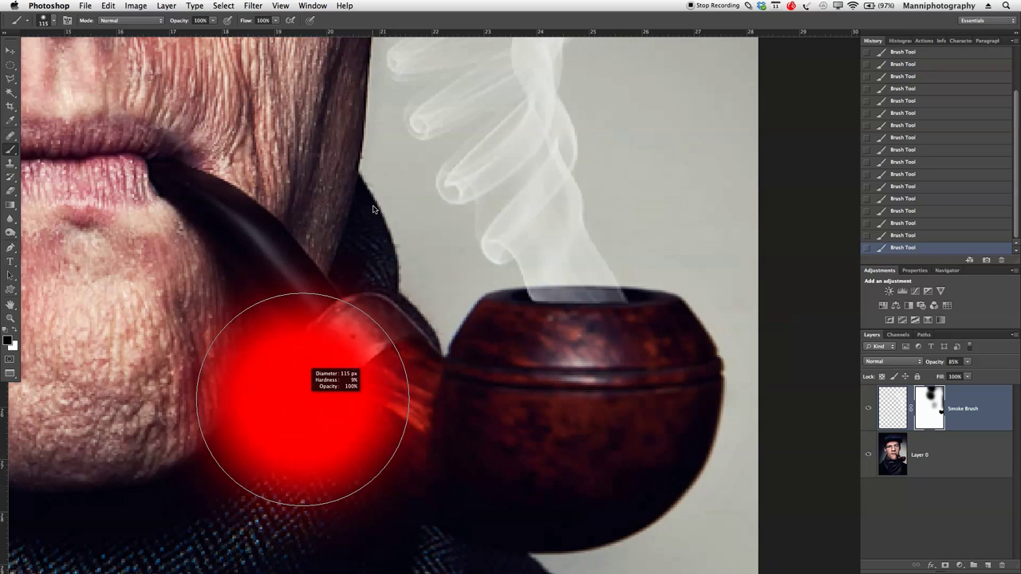
drag(312, 373, 433, 240)
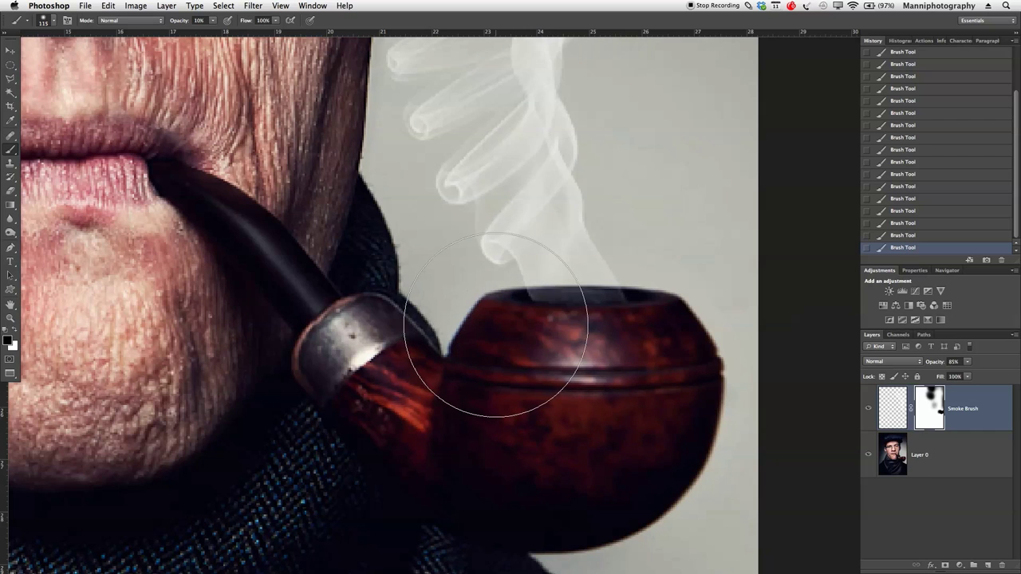
- Toggle the Smoke Brush layer's visibility to compare the portrait with and without smoke, leaving the layer hidden
key(z)
mouse_move(495, 324)
mouse_down()
mouse_move(451, 321)
mouse_move(491, 308)
mouse_up()
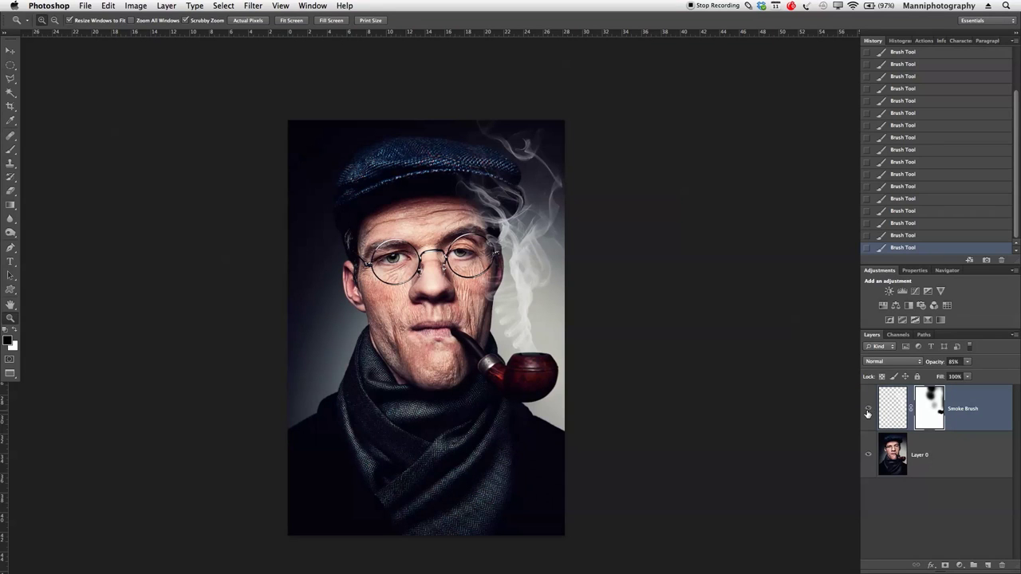
click(868, 410)
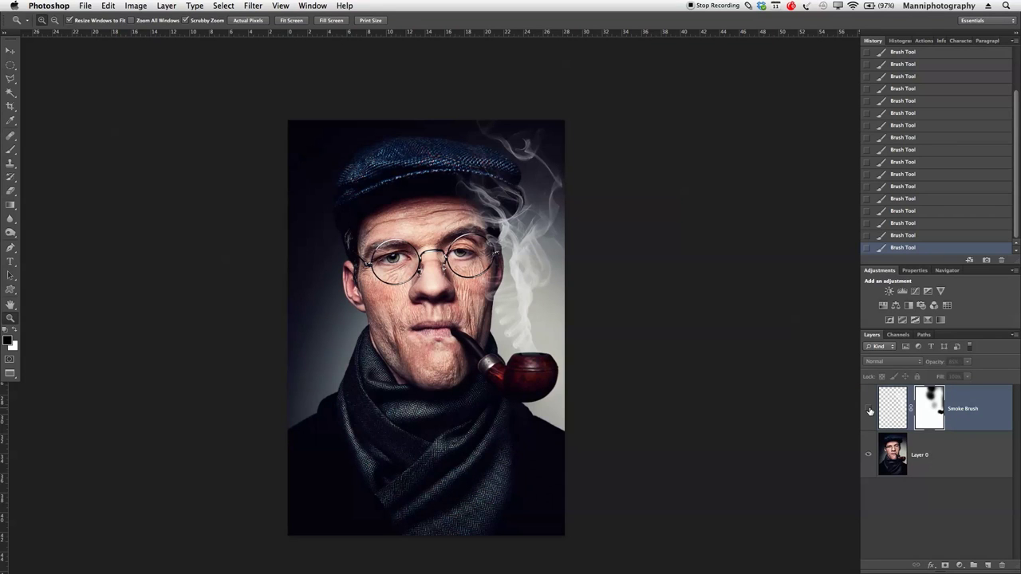
click(869, 410)
click(869, 413)
click(868, 409)
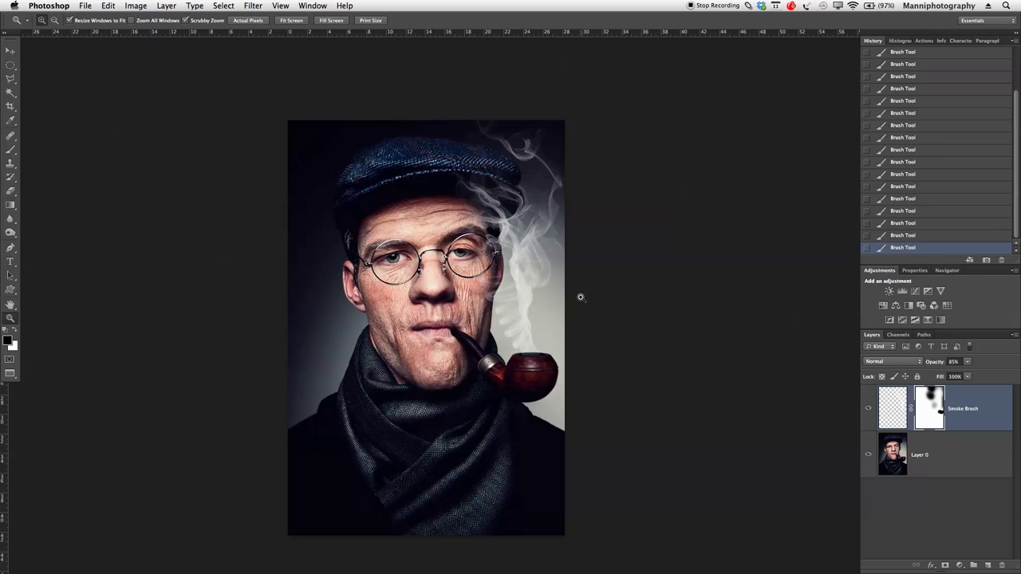
click(868, 409)
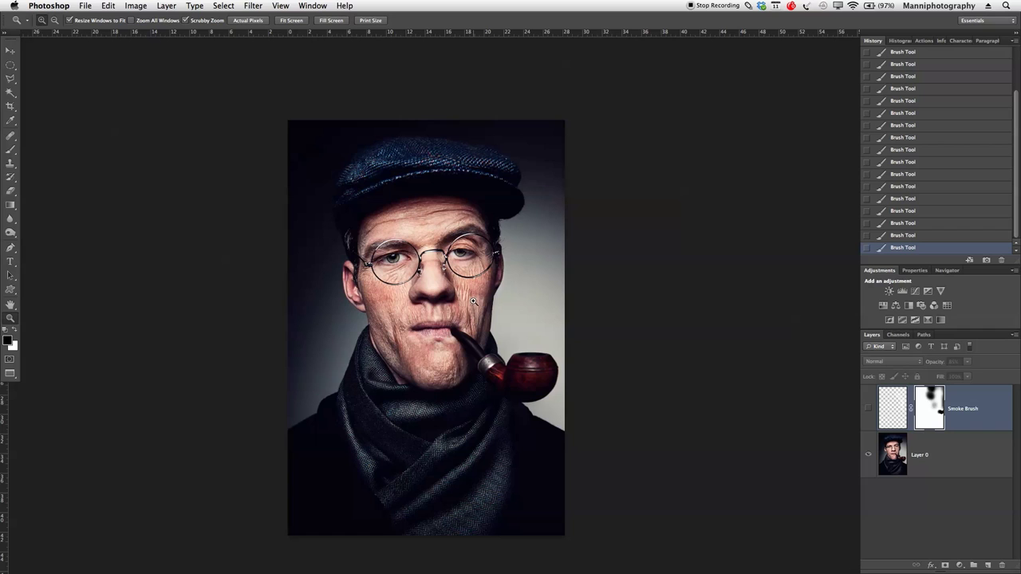
- Show SMOKE.jpg in a floating window beside the portrait and convert its Background into a regular layer
key(f)
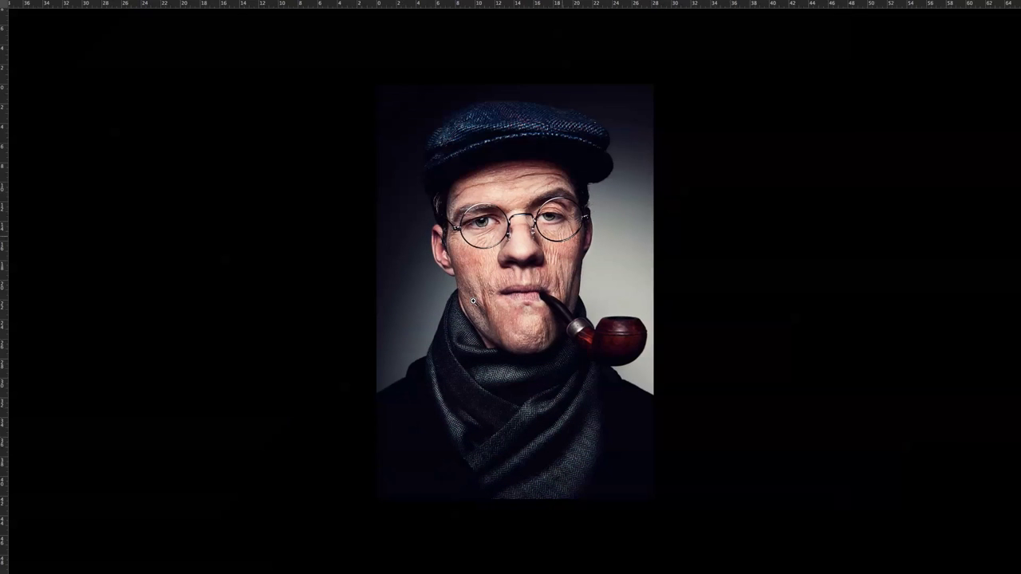
key(f)
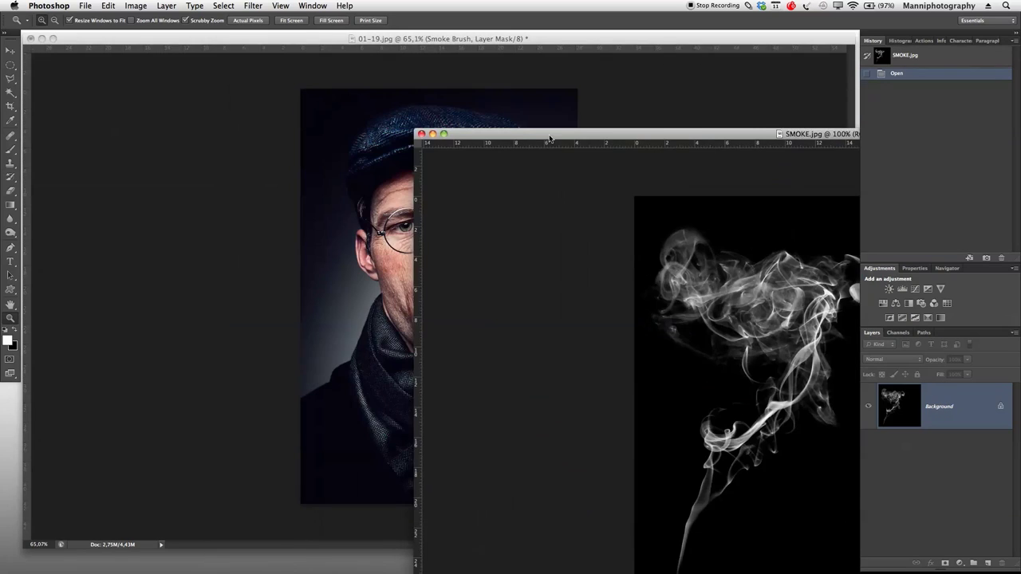
drag(564, 135, 476, 211)
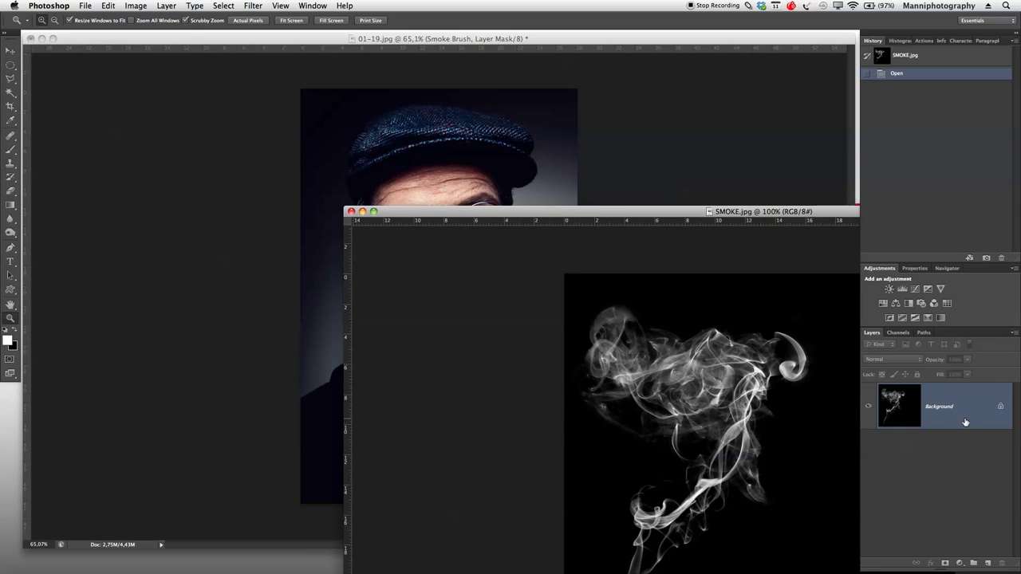
double_click(965, 421)
key(Return)
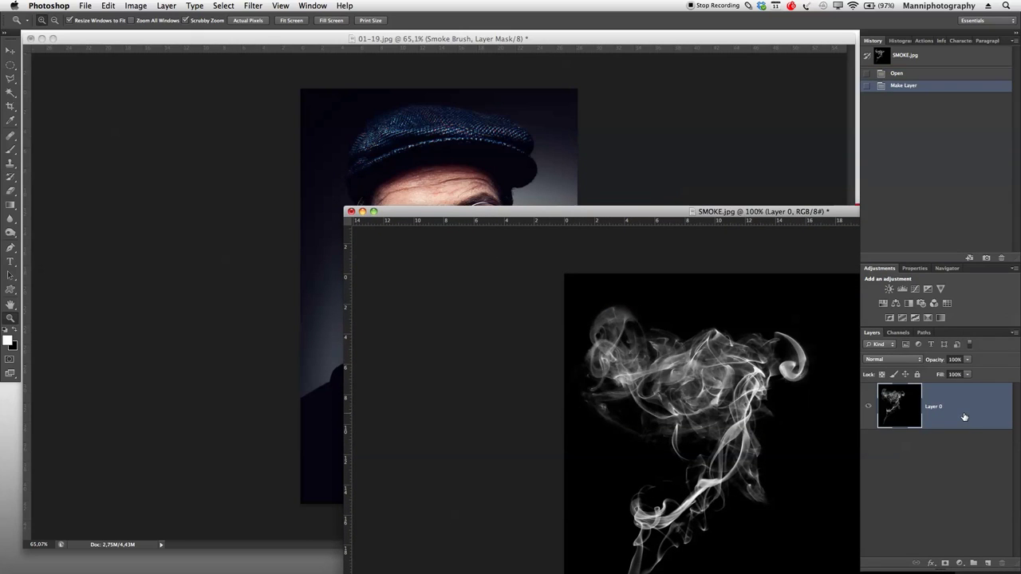
- Copy the smoke layer from SMOKE.jpg into the 01-19.jpg portrait and close SMOKE.jpg
drag(916, 416, 475, 204)
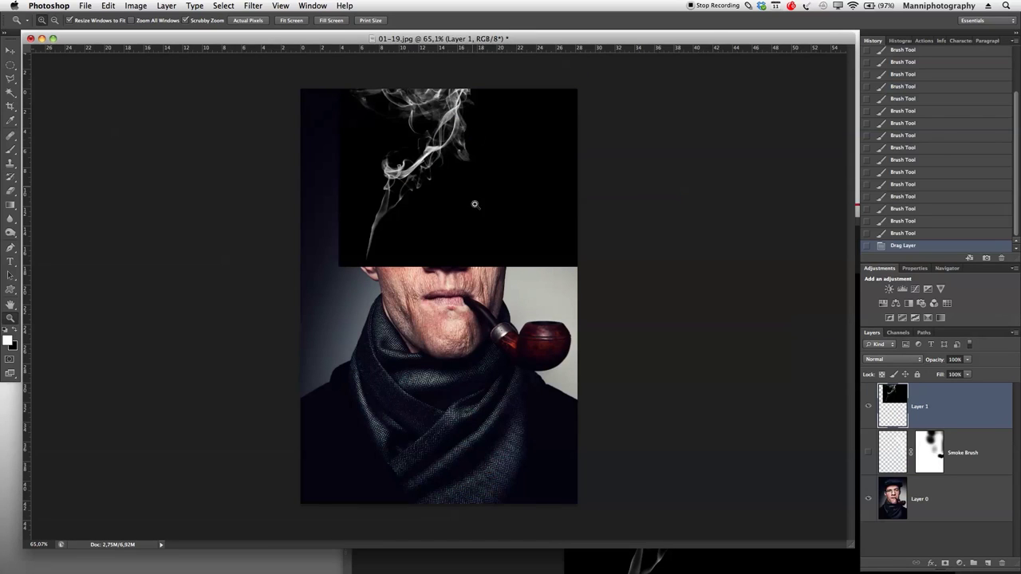
click(584, 567)
click(354, 212)
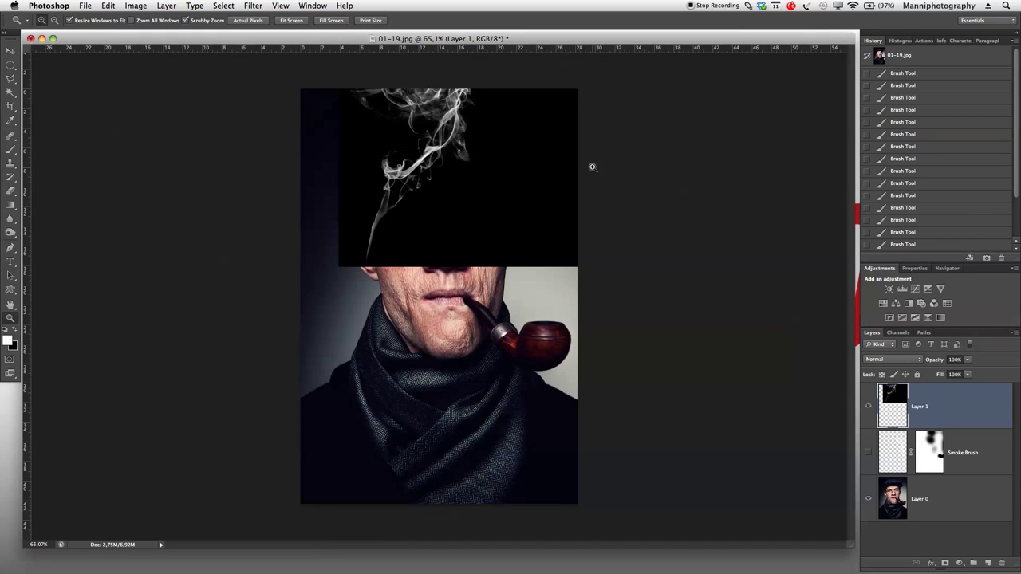
- Return the portrait to full-screen view with the Move tool active and rename the copied smoke layer as Smoke Image
key(v)
key(f)
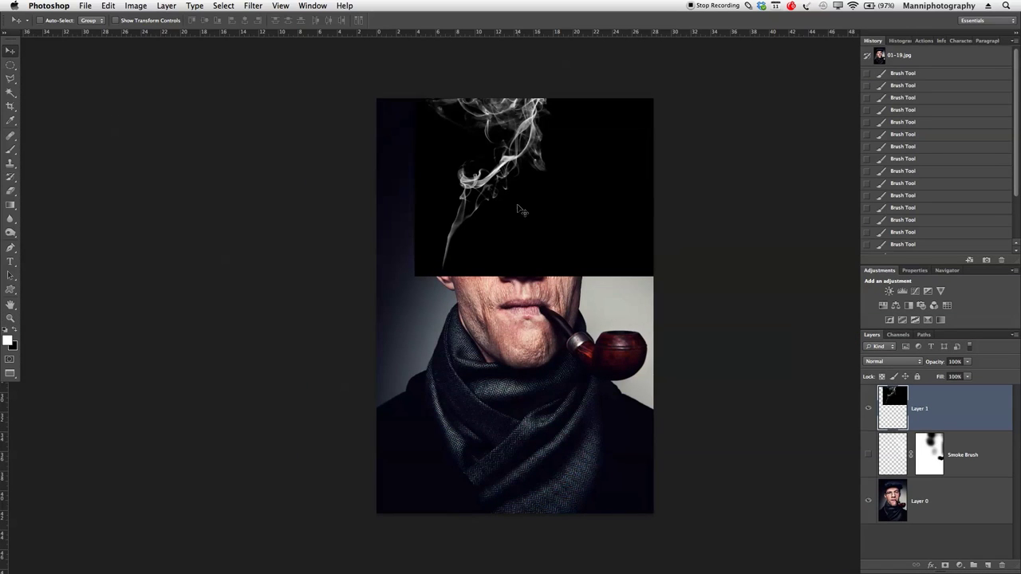
drag(933, 434, 921, 411)
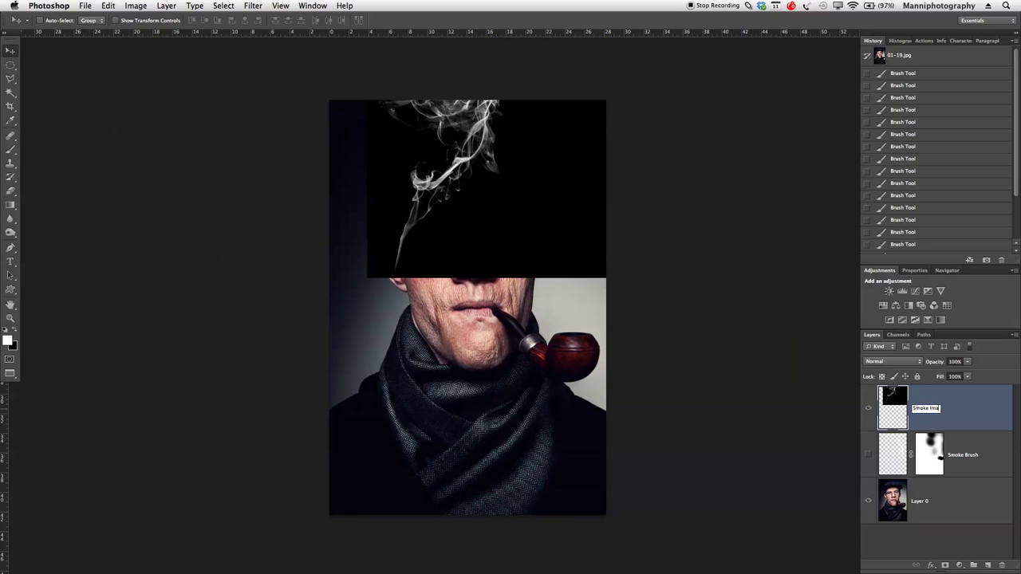
key(Return)
- Set the Smoke Image layer's blend mode to Lighten and position the smoke over the cap
drag(496, 190, 478, 336)
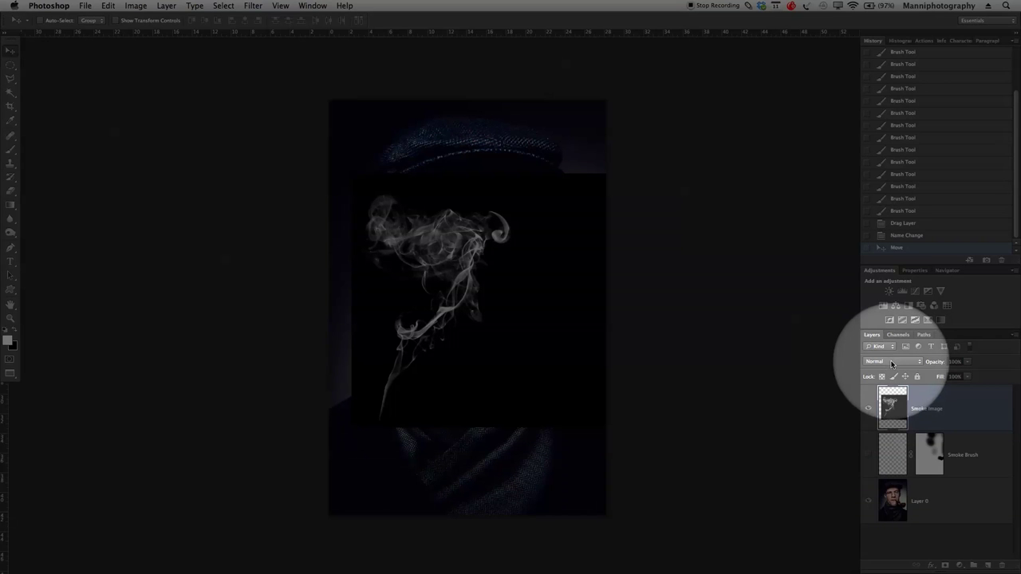
click(889, 363)
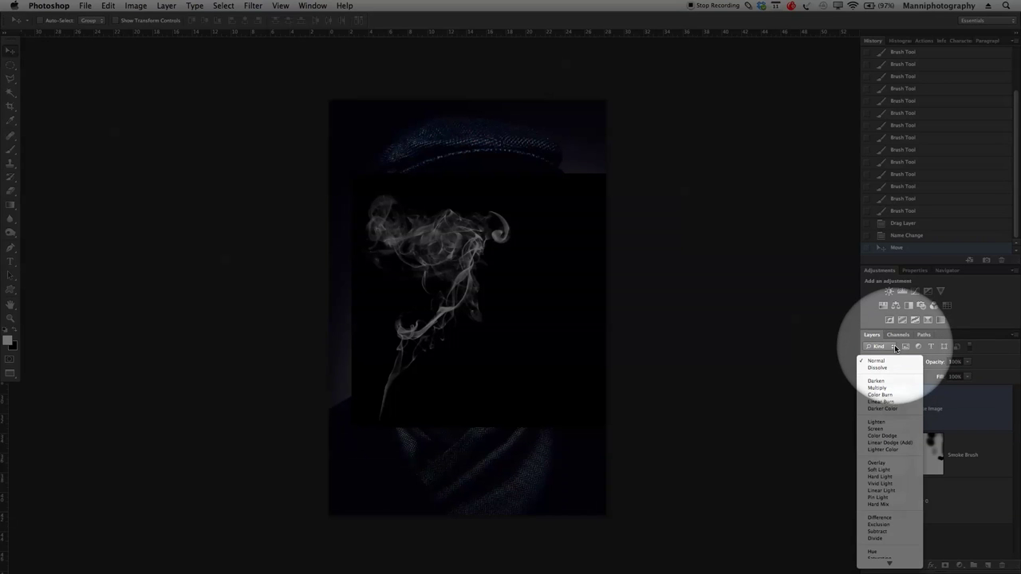
click(889, 422)
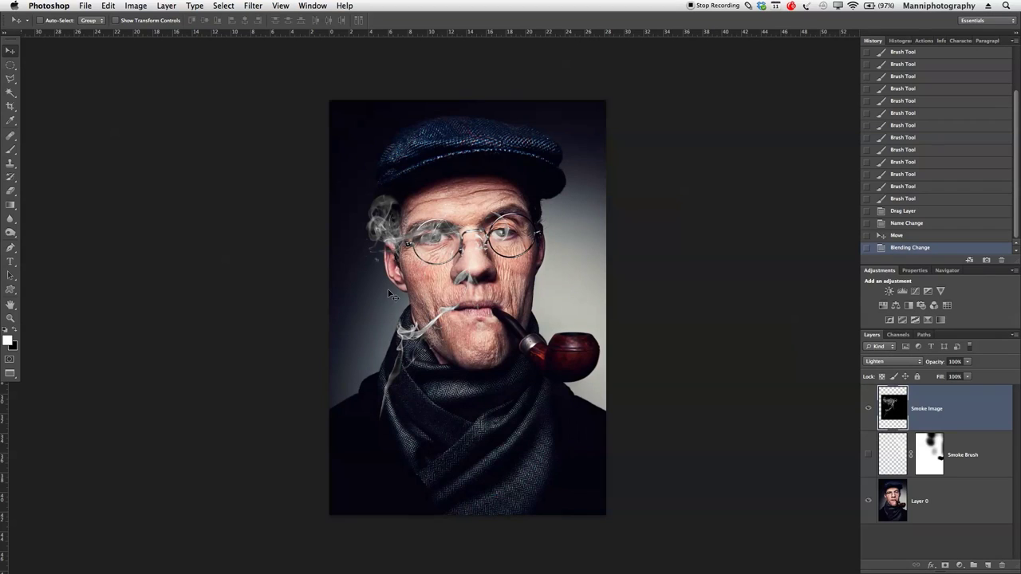
drag(408, 260, 485, 156)
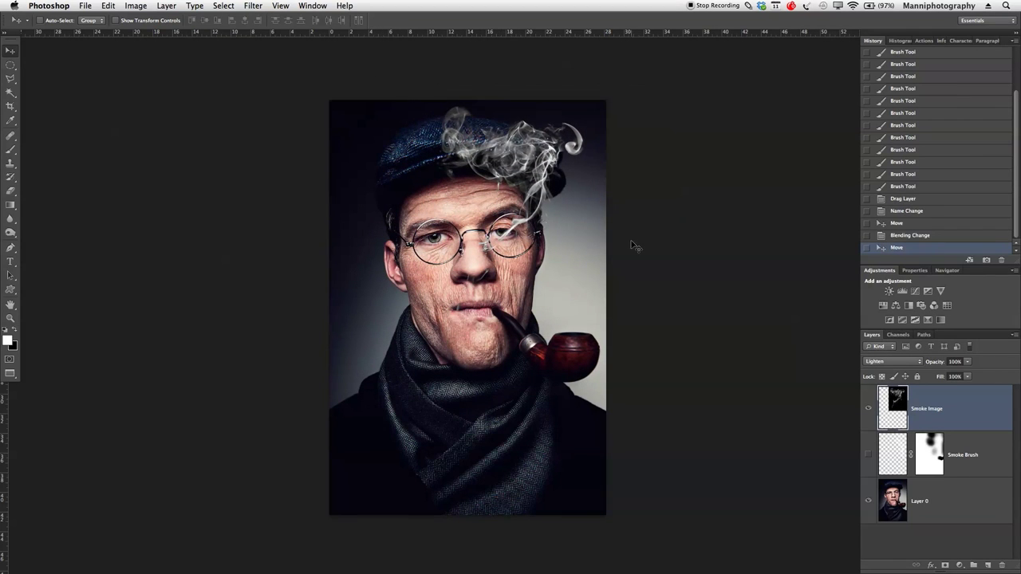
- Change the Smoke Image layer's blend mode to Screen and move the smoke slightly down over the forehead
click(900, 362)
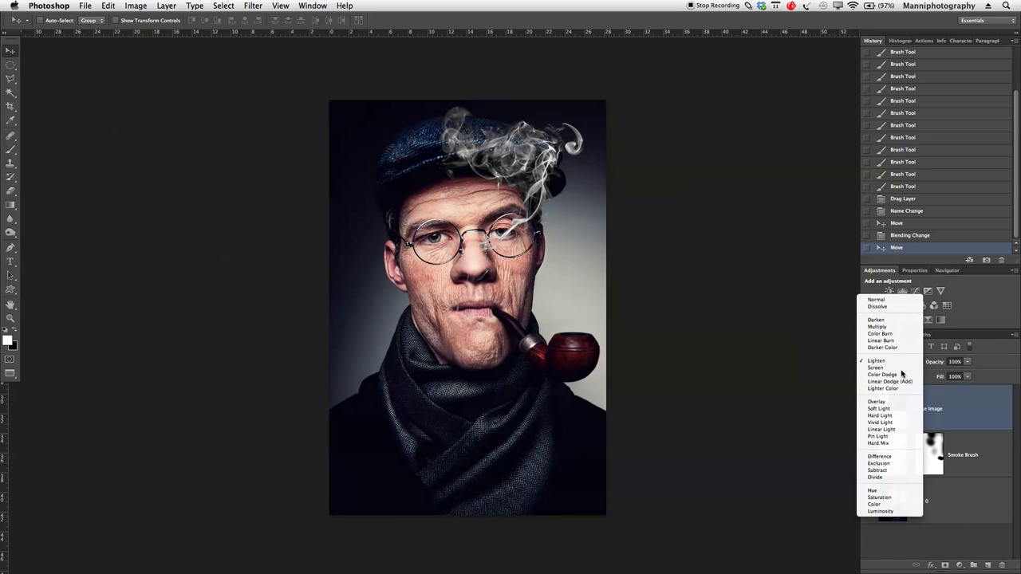
click(903, 368)
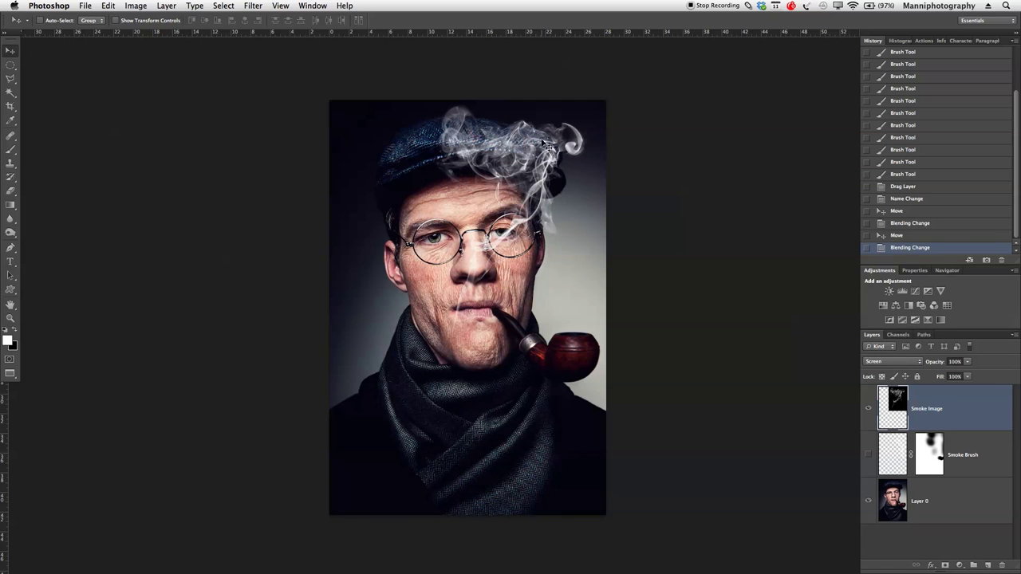
drag(541, 148, 492, 194)
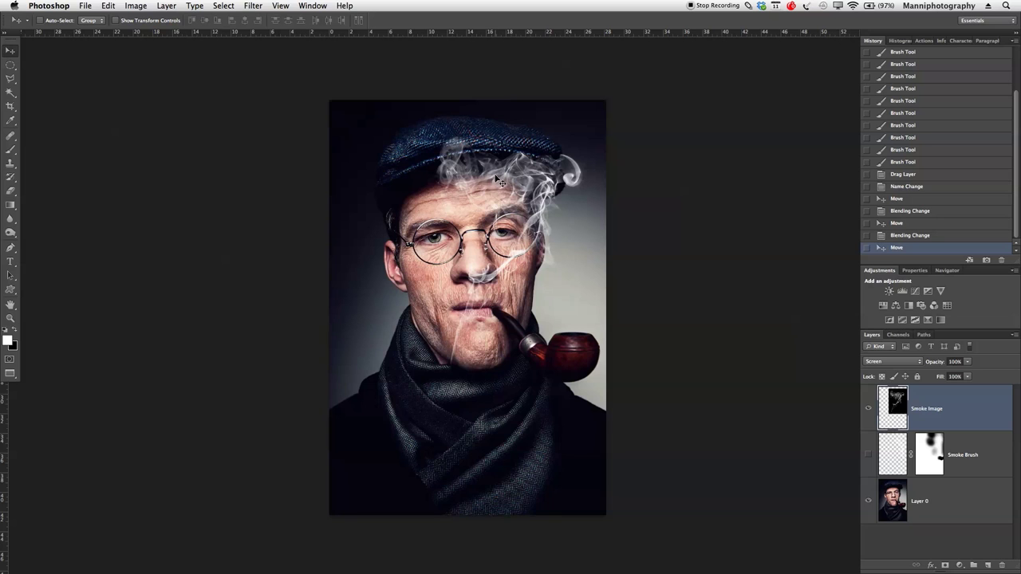
- Free-transform the Smoke Image layer, rotating it to about -32.75° and positioning the smoke so it rises from the pipe bowl
key(ctrl+t)
drag(689, 80, 643, 35)
drag(595, 360, 654, 347)
drag(721, 105, 710, 112)
mouse_move(604, 249)
mouse_down()
mouse_move(609, 293)
mouse_move(608, 244)
mouse_move(597, 245)
mouse_up()
drag(753, 171, 772, 156)
drag(616, 230, 617, 245)
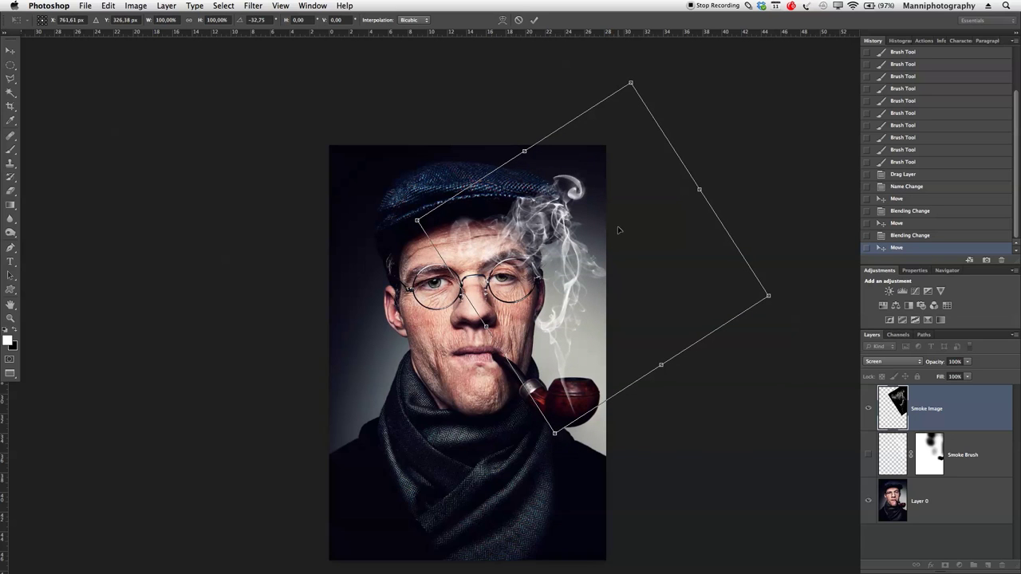
click(534, 20)
- Add a layer mask to the Smoke Image layer and activate the Brush tool for painting on it
drag(762, 439, 652, 356)
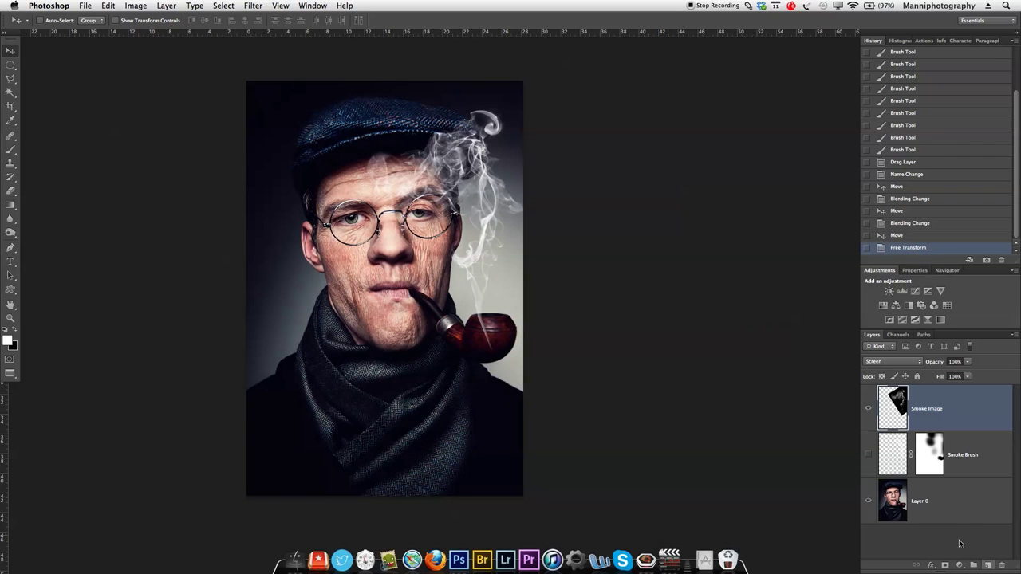
click(945, 566)
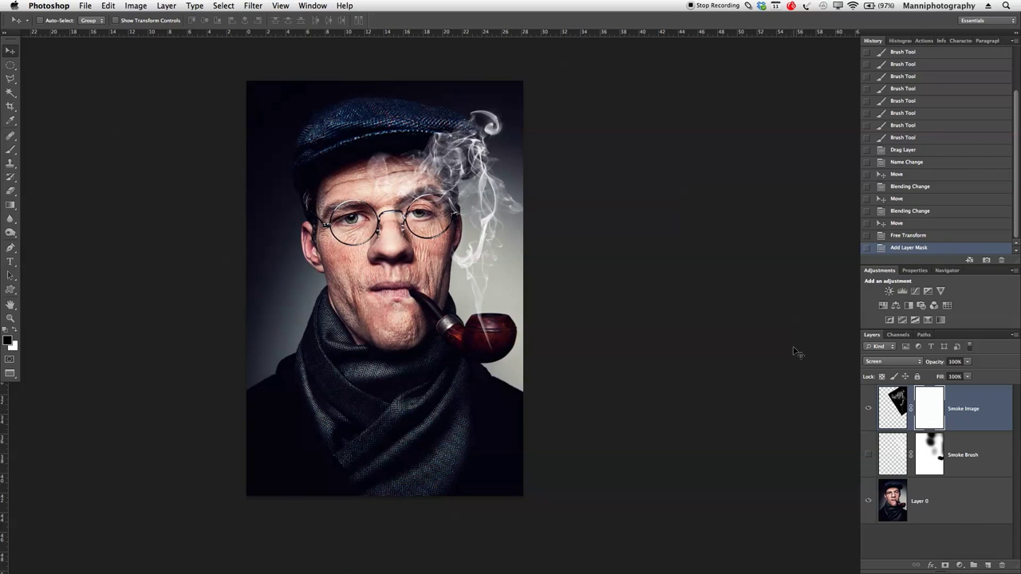
click(11, 150)
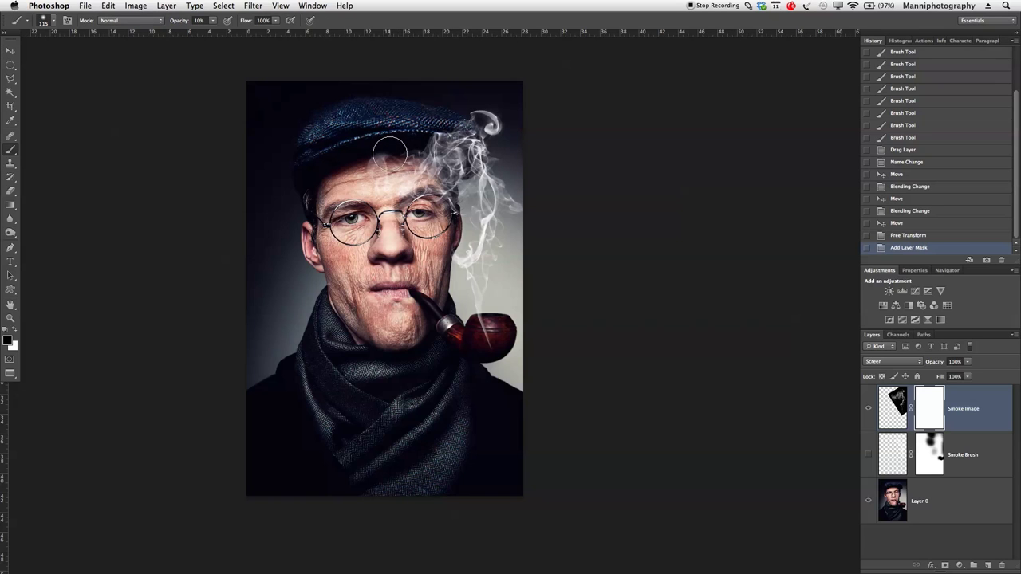
- Fade the smoke over the cap and forehead on the Smoke Image mask, using a 284 px black brush at 19% opacity
drag(330, 152, 360, 125)
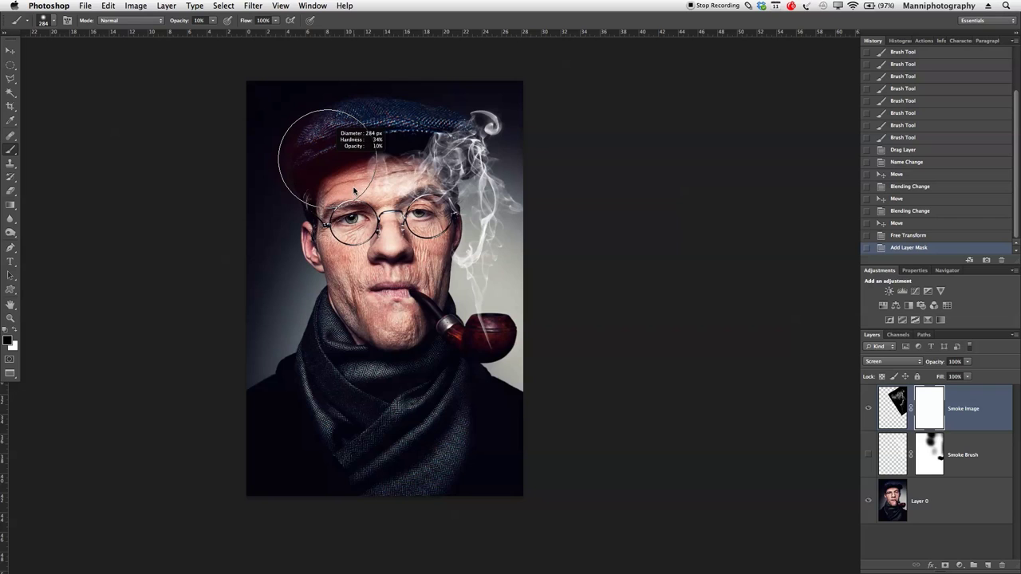
drag(361, 125, 360, 124)
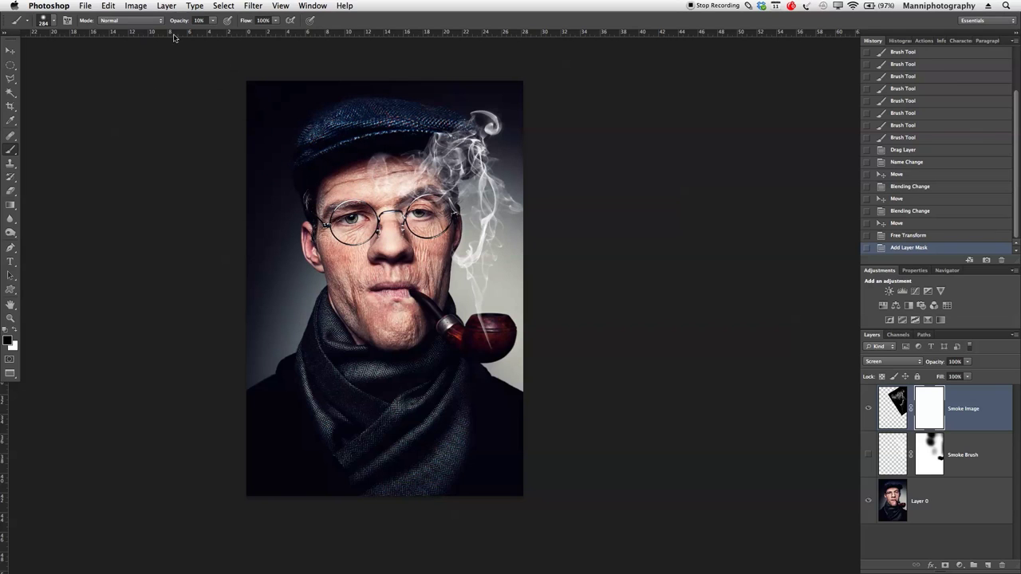
drag(182, 23, 180, 24)
click(342, 114)
click(351, 108)
click(372, 96)
click(365, 100)
click(360, 105)
click(354, 136)
click(351, 156)
click(360, 163)
click(353, 150)
- Fade the upper edge of the smoke above the cap, across to the portrait's upper-right corner, on the same mask
click(397, 88)
click(435, 82)
click(459, 76)
click(476, 66)
click(483, 72)
click(497, 83)
click(516, 99)
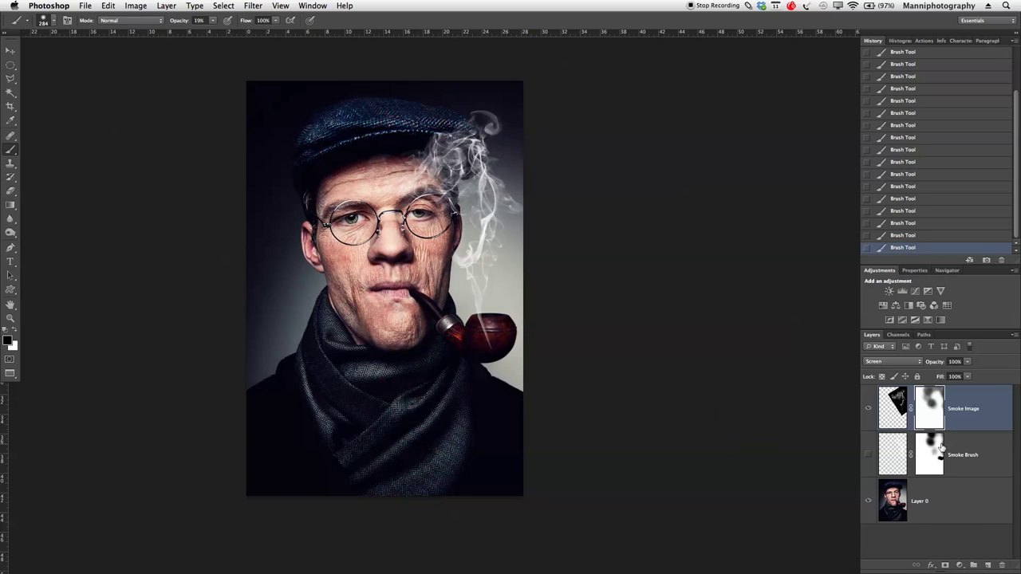
- Mask out the smoke overlapping the front of the pipe bowl with a 90 px brush at 98% opacity
drag(341, 265, 363, 439)
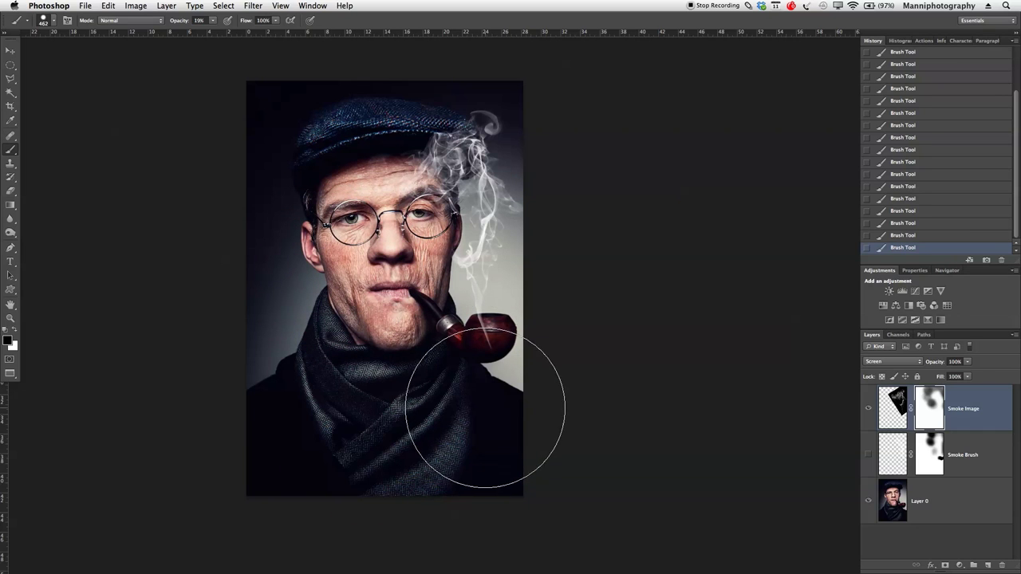
drag(450, 349, 380, 347)
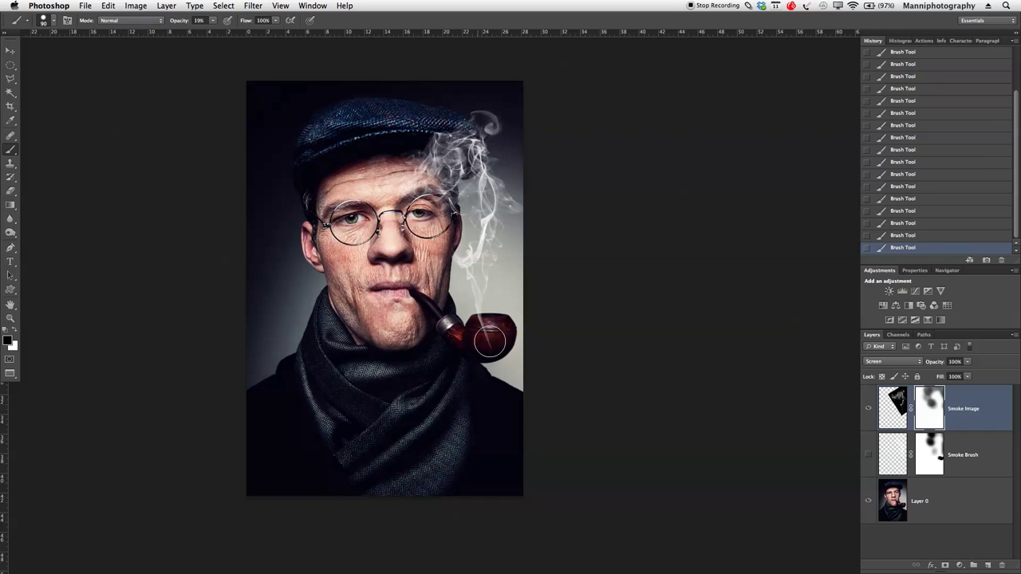
drag(510, 342, 475, 337)
key(9)
key(8)
drag(488, 347, 538, 324)
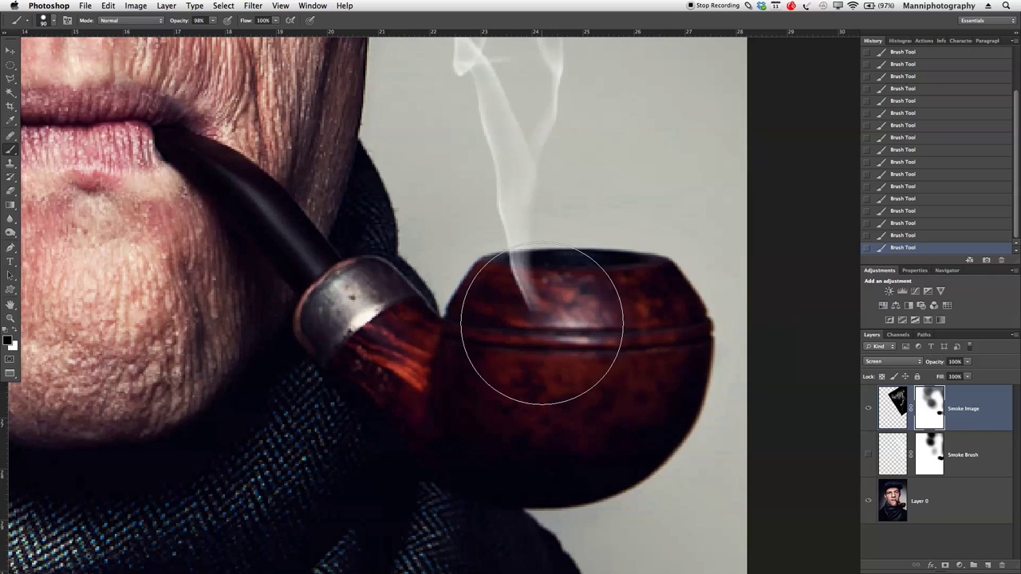
- Reduce the brush to 30 px and mask the leftover smoke tip just below the pipe bowl's rim
key(bracketleft)
key(bracketleft)
key(bracketleft)
key(bracketleft)
key(bracketleft)
key(bracketleft)
mouse_move(498, 311)
mouse_down()
mouse_move(529, 298)
mouse_move(506, 295)
mouse_up()
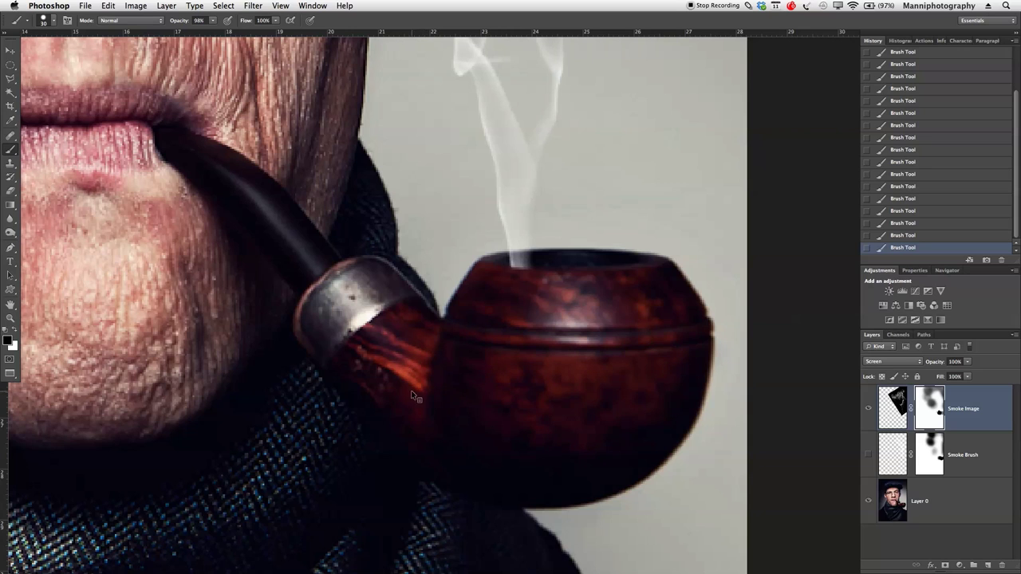
- Soften the base of the smoke at the bowl's rim on the mask with a small brush at 10% opacity
mouse_move(329, 357)
mouse_down()
mouse_move(432, 387)
mouse_move(428, 191)
mouse_move(429, 230)
mouse_move(335, 272)
mouse_up()
mouse_move(336, 272)
mouse_down()
mouse_move(328, 292)
mouse_move(387, 278)
mouse_up()
key(1)
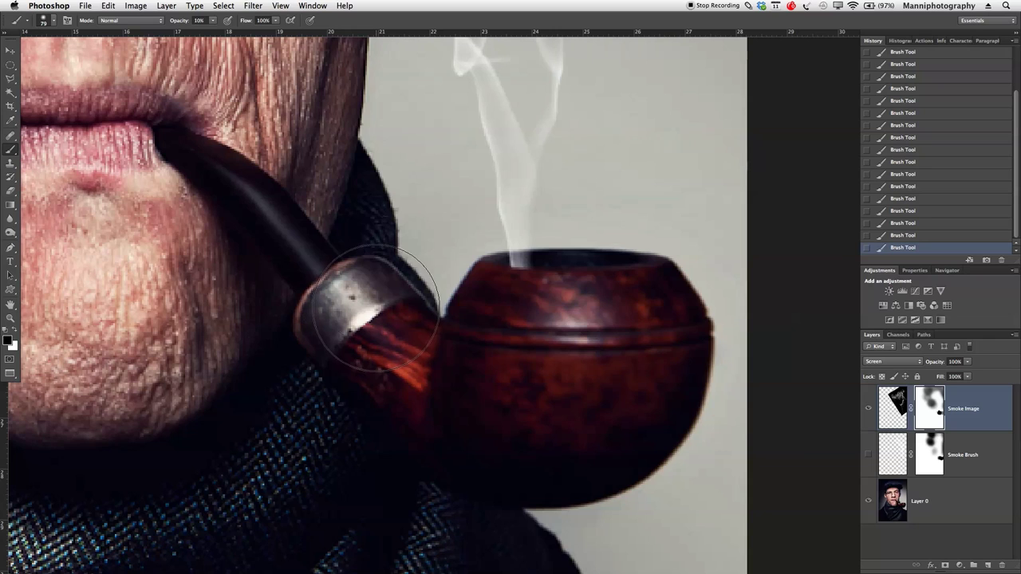
key(bracketleft)
key(bracketleft)
key(bracketleft)
key(bracketleft)
mouse_move(535, 284)
mouse_down()
mouse_move(510, 297)
mouse_move(533, 290)
mouse_move(517, 301)
mouse_move(465, 317)
mouse_move(500, 302)
mouse_move(489, 319)
mouse_move(512, 293)
mouse_move(506, 310)
mouse_move(512, 281)
mouse_move(513, 301)
mouse_move(455, 299)
mouse_move(431, 316)
mouse_move(487, 261)
mouse_move(485, 292)
mouse_move(492, 267)
mouse_move(520, 267)
mouse_up()
key(z)
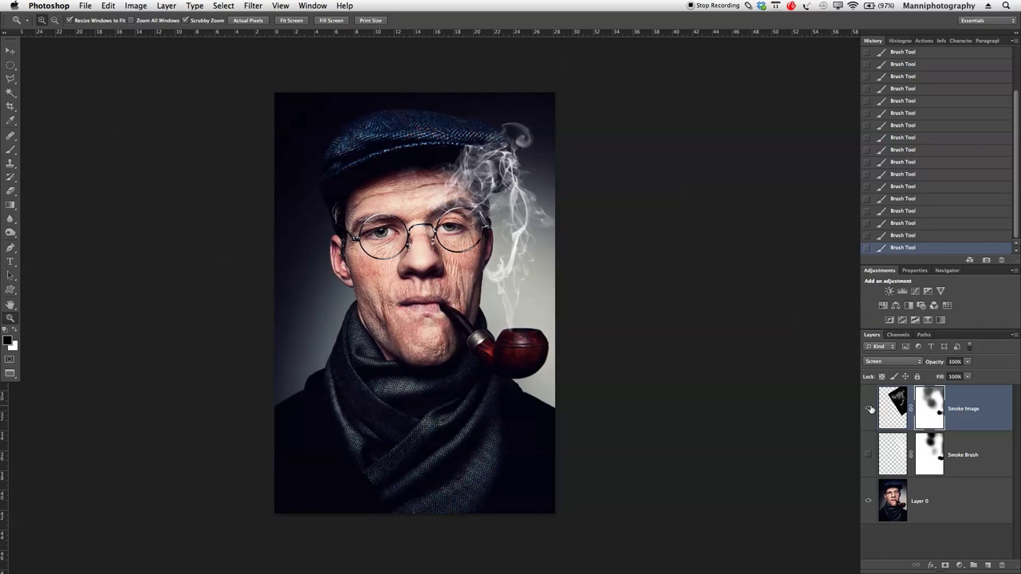
- Compare the portrait with and without the Smoke Image layer, and show the Smoke Brush layer in its place
click(869, 408)
click(869, 408)
click(869, 409)
click(869, 455)
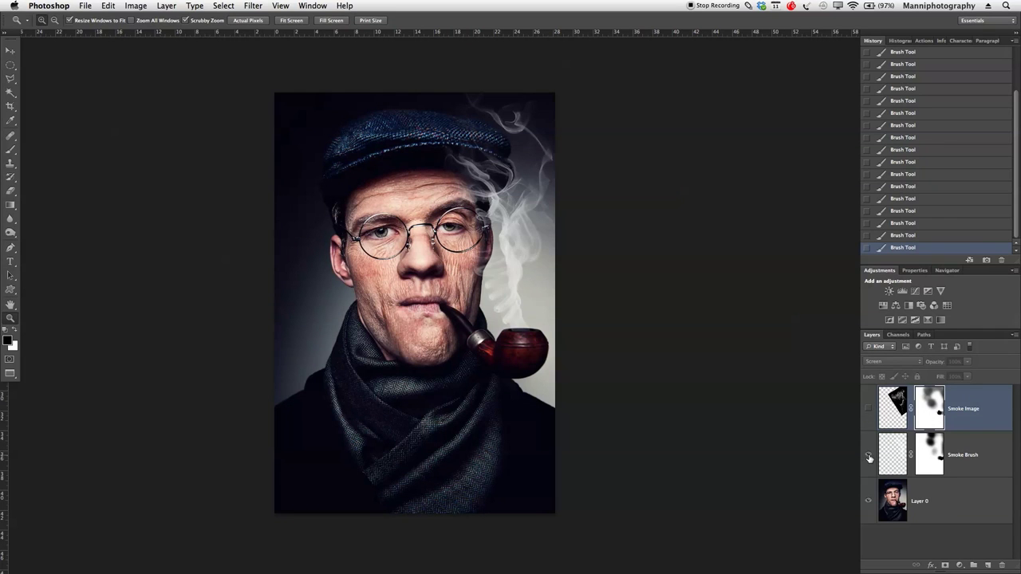
- Lower the Smoke Brush layer's opacity and hide that layer
click(885, 452)
mouse_move(941, 363)
mouse_down()
mouse_move(954, 364)
mouse_move(930, 364)
mouse_up()
click(872, 450)
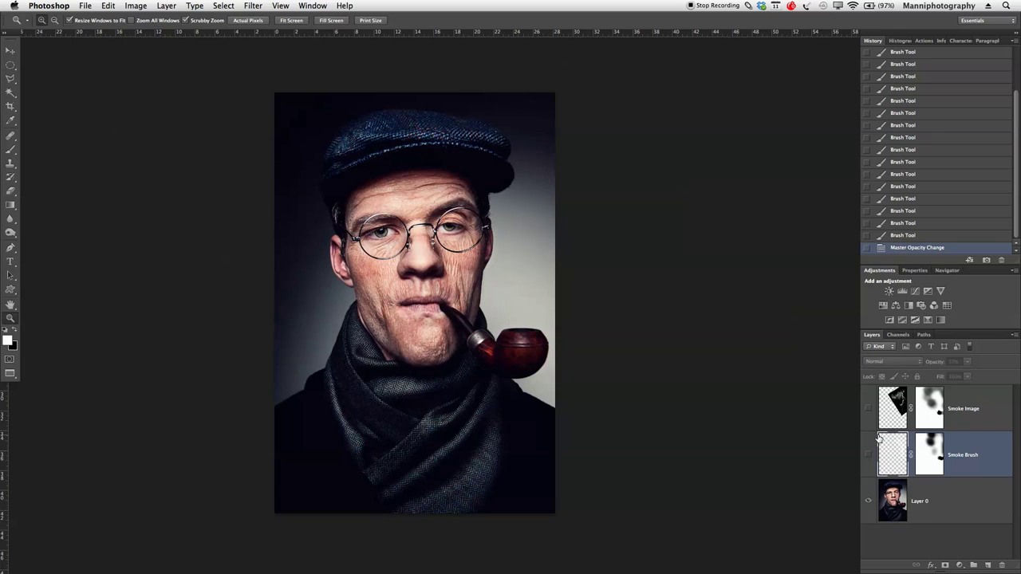
- Show the Smoke Image layer again and reduce its opacity to 65%
click(884, 414)
click(867, 409)
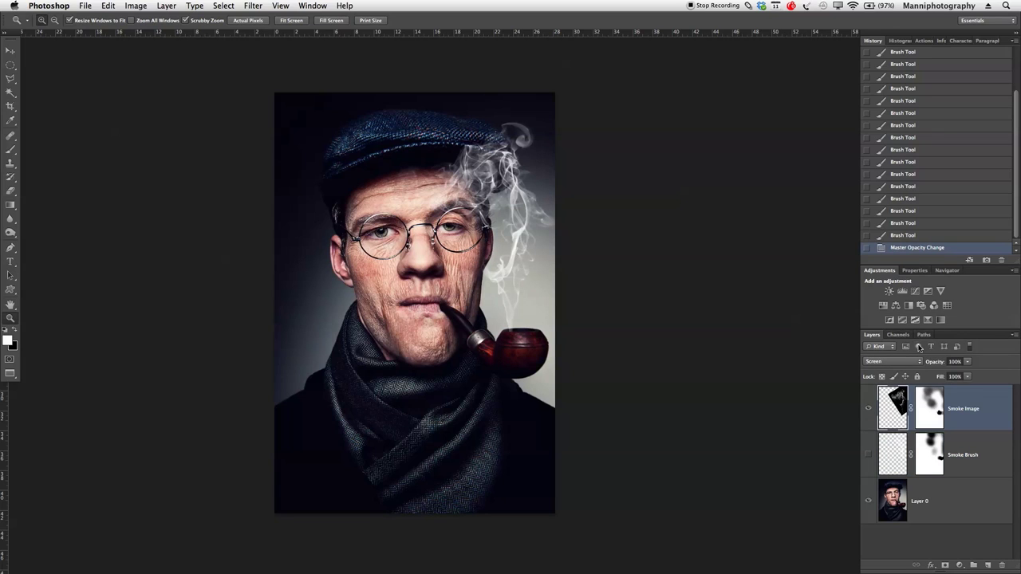
drag(923, 364, 927, 364)
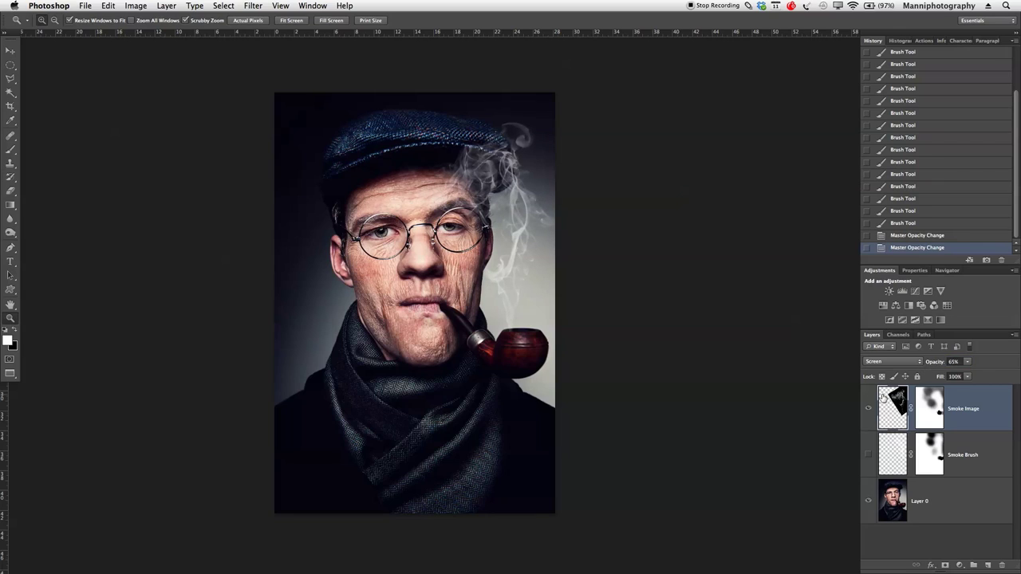